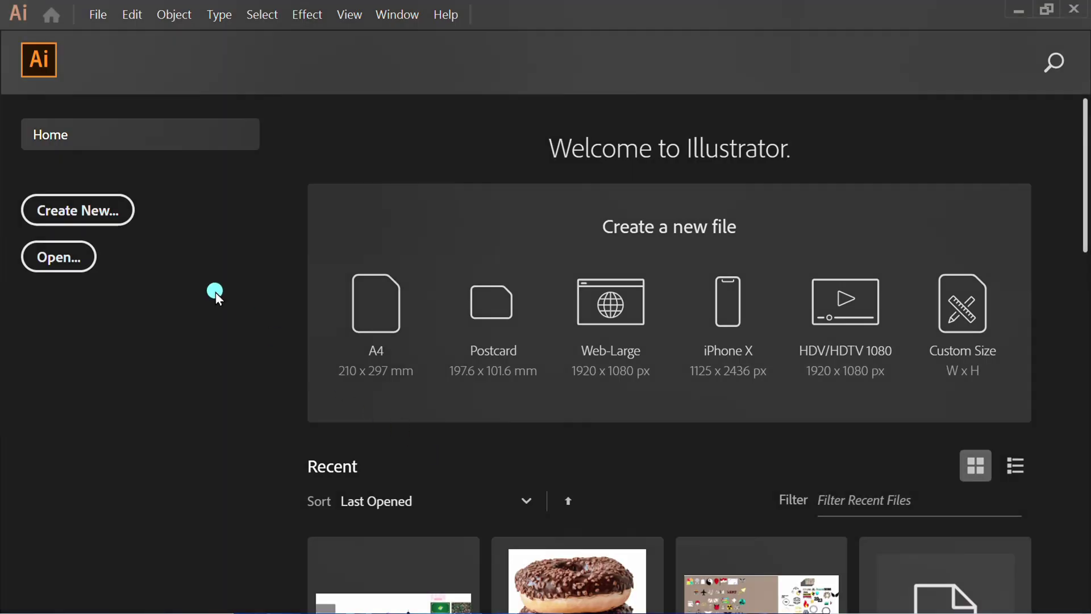
Step: Create a new document at the 1280 × 720 pt size with one artboard
left_click(86, 210)
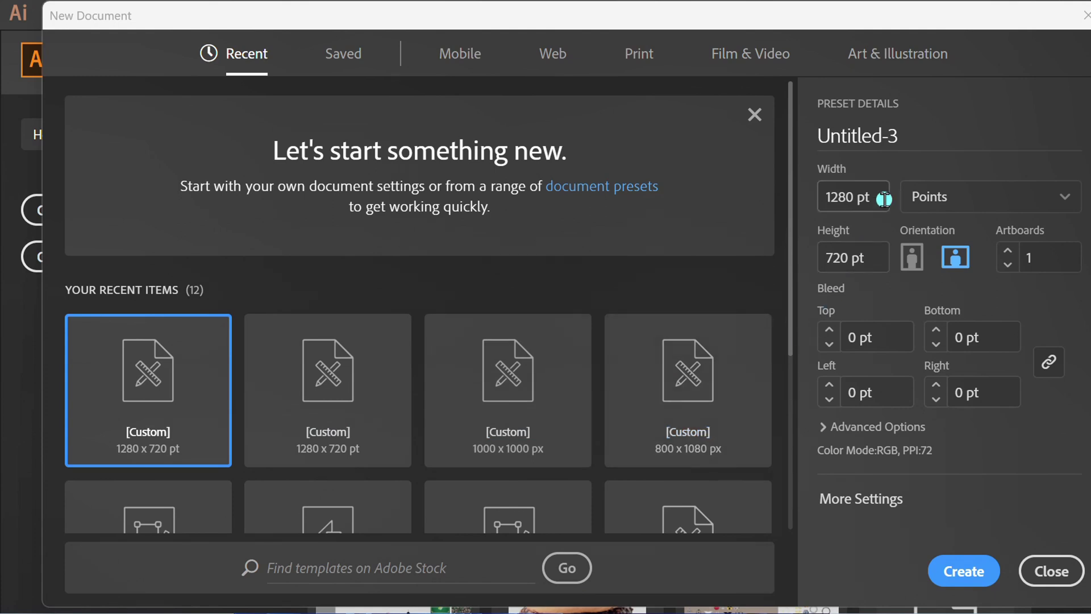
left_click(878, 198)
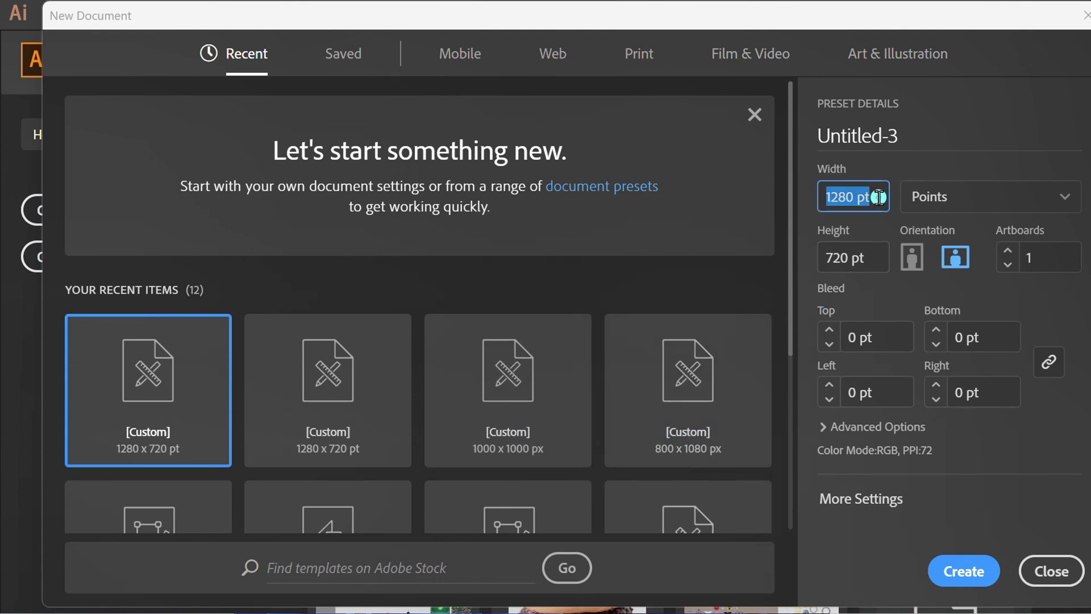
left_click(875, 261)
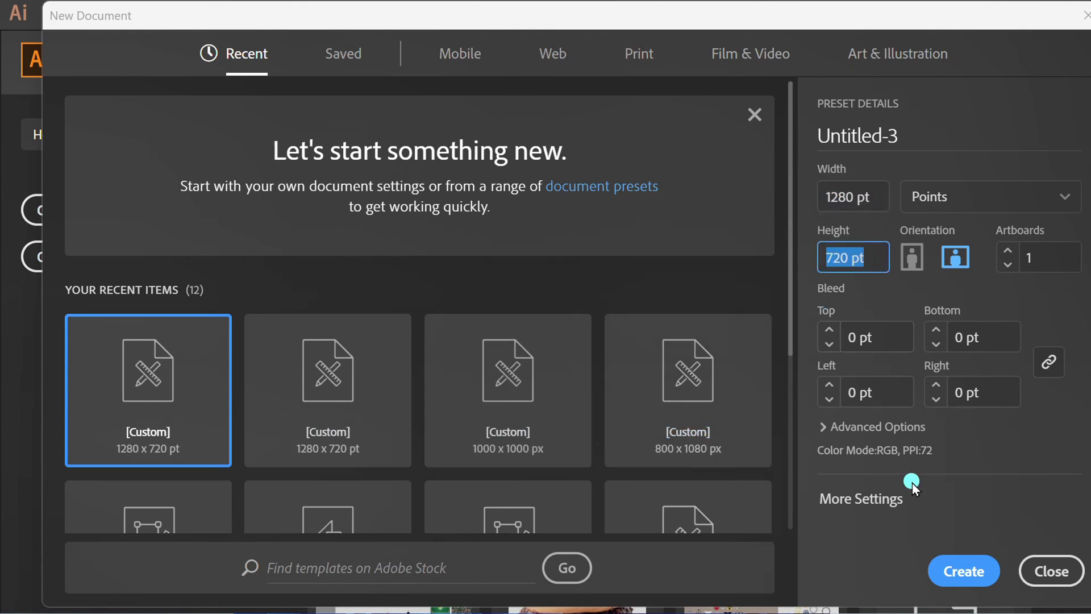
left_click(963, 572)
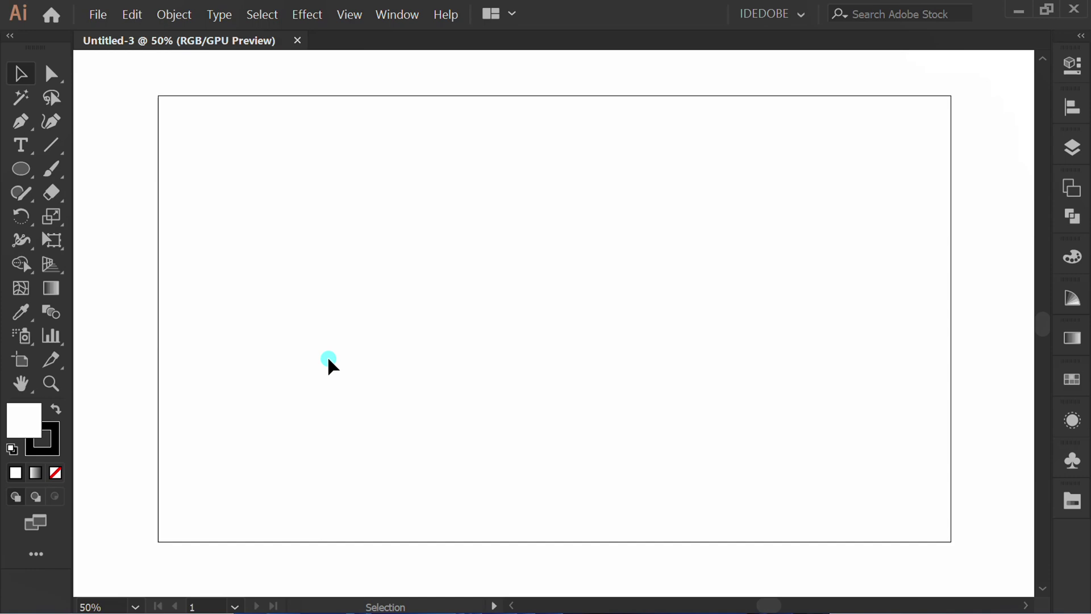
Step: Draw a rectangle covering the whole 1280 × 720 pt artboard
left_click(22, 170)
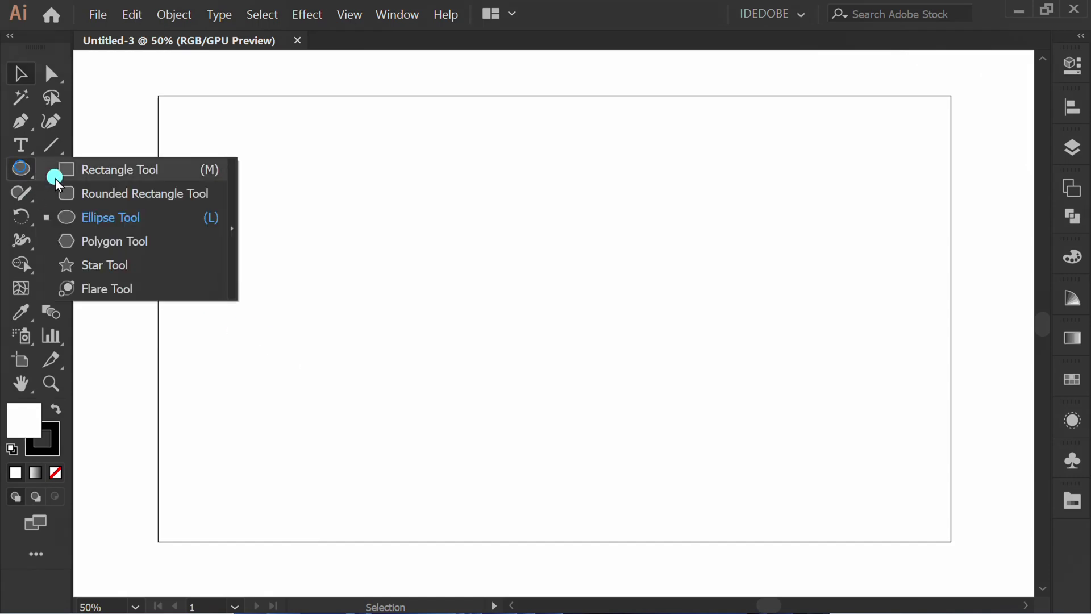
left_click(127, 169)
left_click_drag(158, 96, 951, 540)
Step: Fill the rectangle with a golden yellow swatch from the Metal library
left_click(1070, 64)
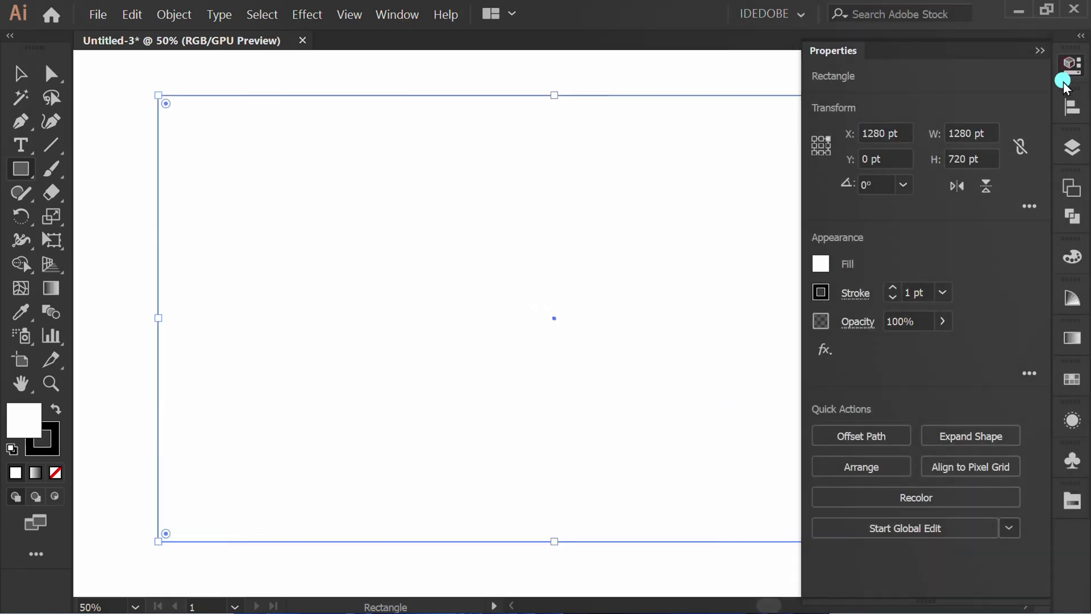
left_click(820, 265)
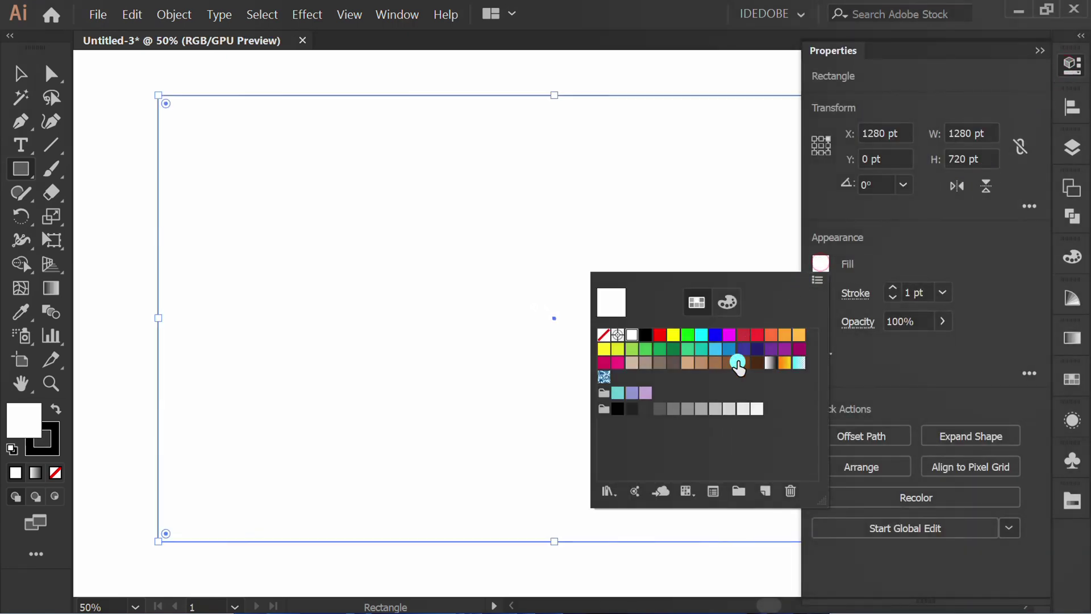
left_click(608, 491)
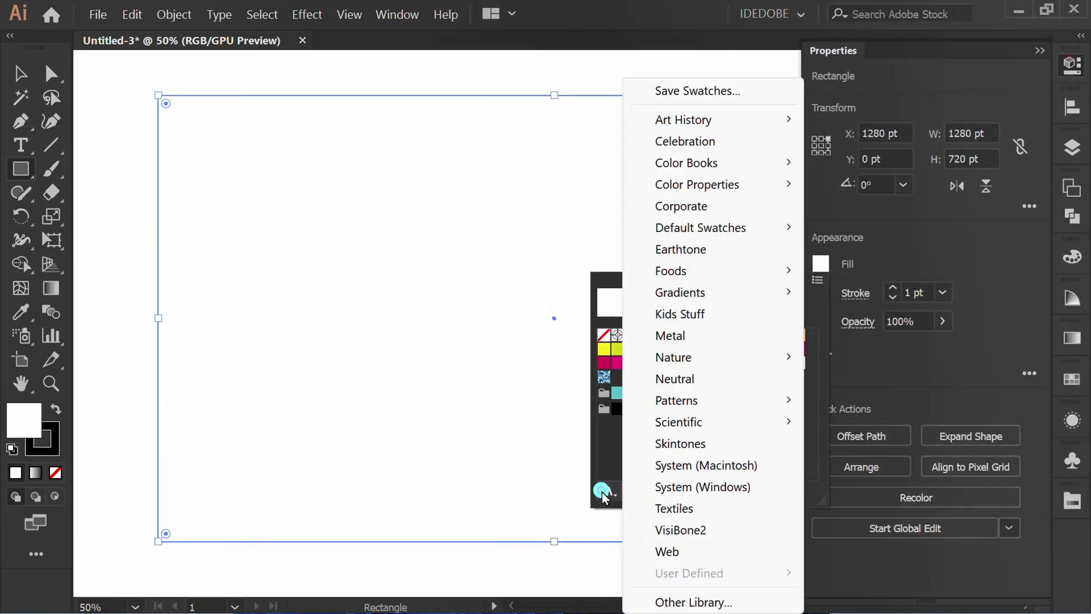
left_click(694, 336)
left_click(554, 256)
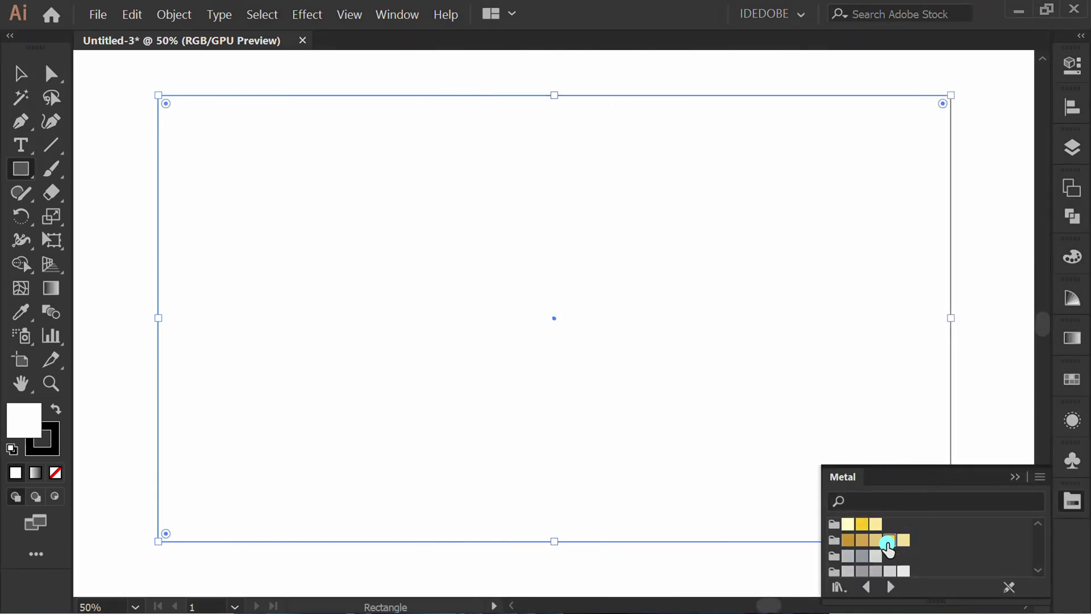
left_click(889, 544)
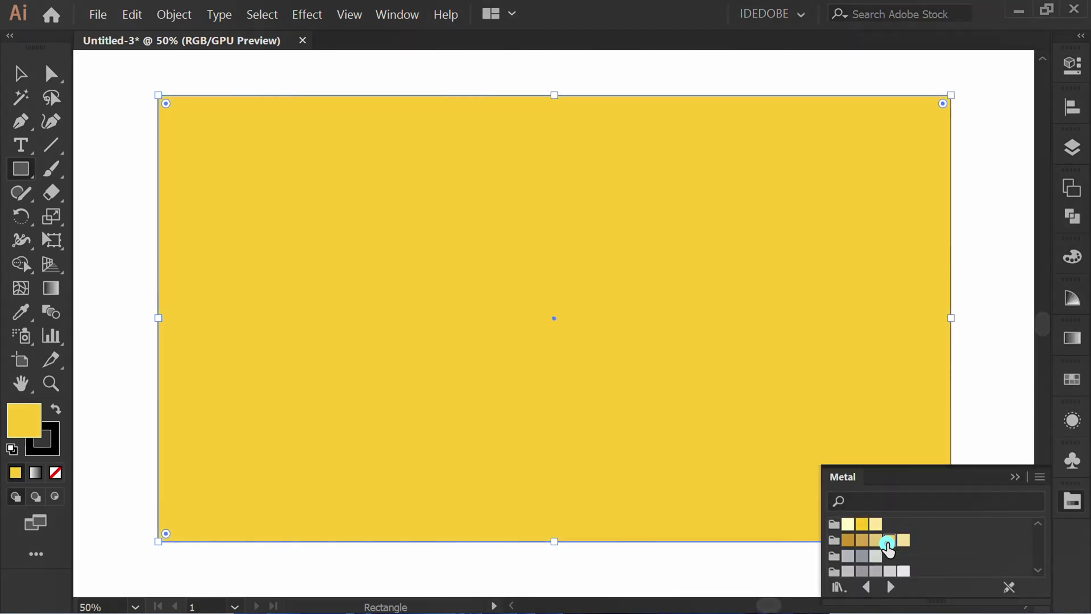
left_click(1014, 477)
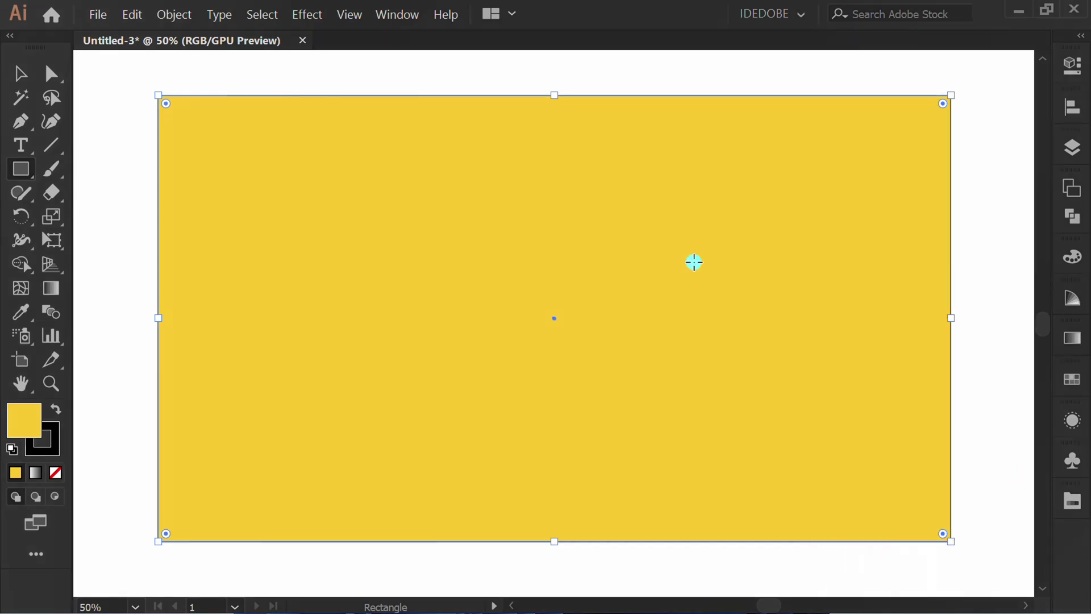
Step: Remove the rectangle's stroke and return to the Selection tool
key("x")
key("slash")
key("x")
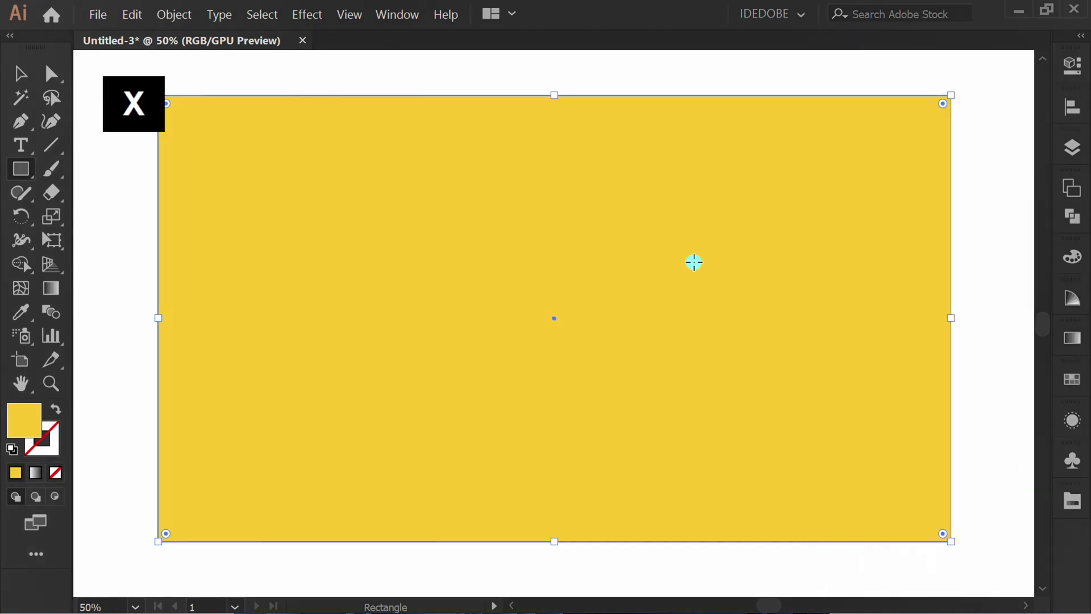
key("v")
Step: Apply Film Grain to the yellow rectangle with Grain 10, Highlight Area 20, Intensity 10
left_click(121, 245)
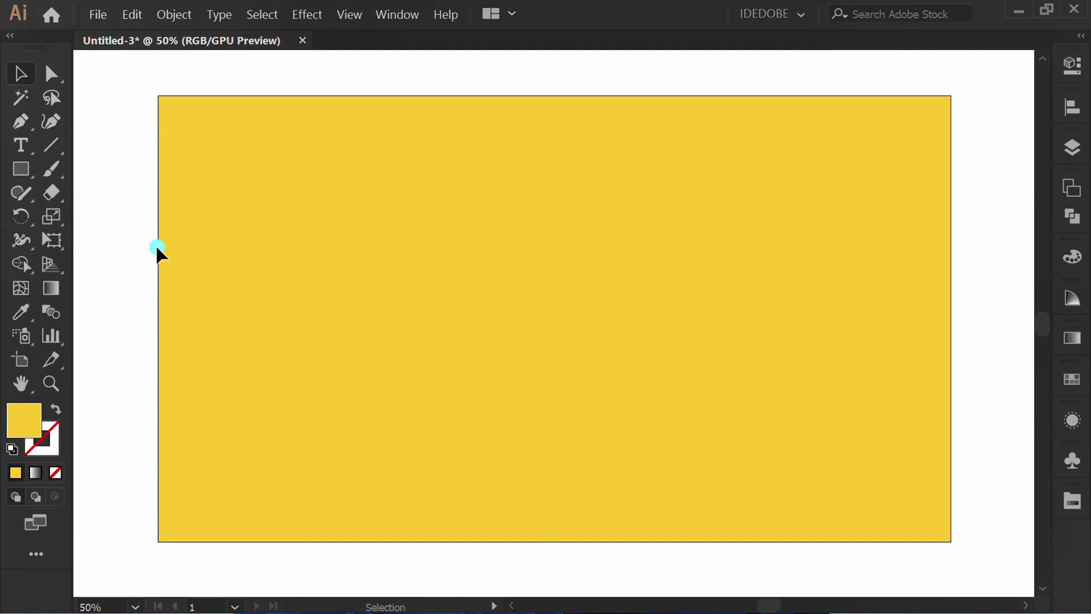
left_click_drag(509, 79, 471, 177)
left_click_drag(377, 330, 377, 334)
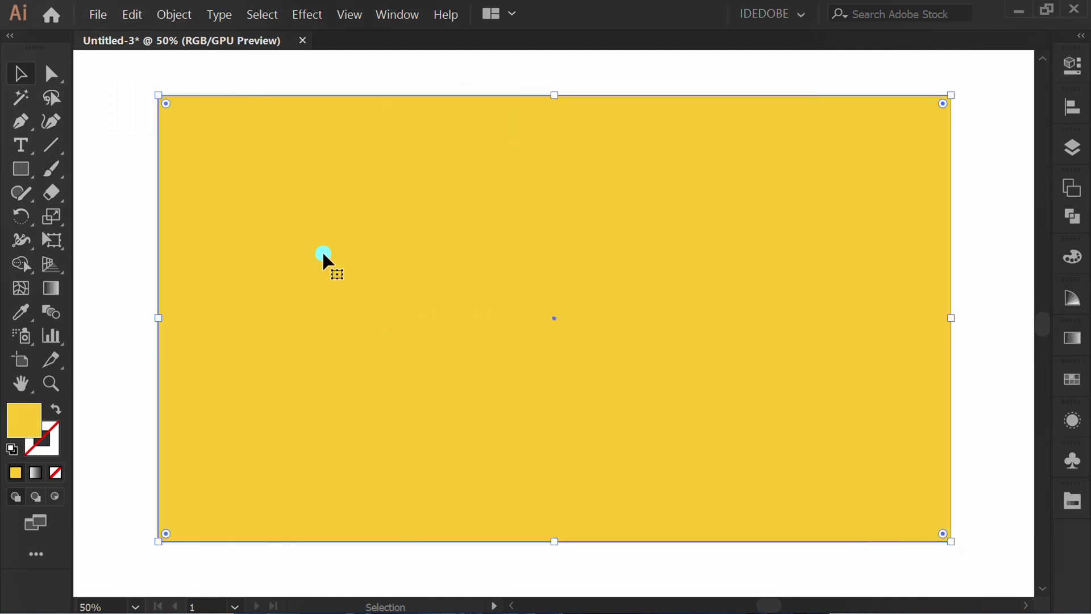
left_click(306, 13)
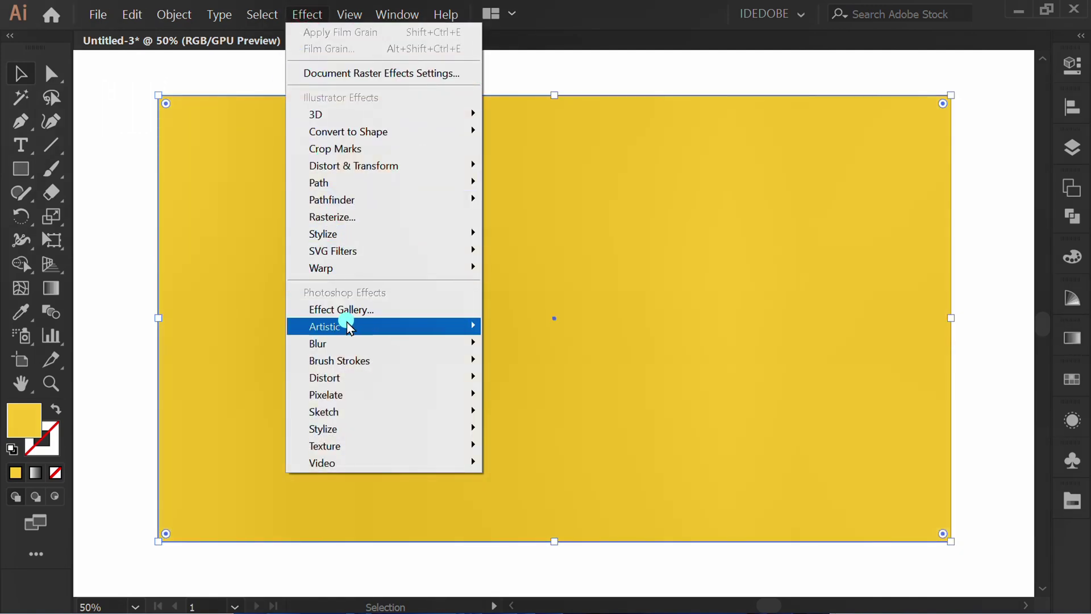
mouse_move(325, 326)
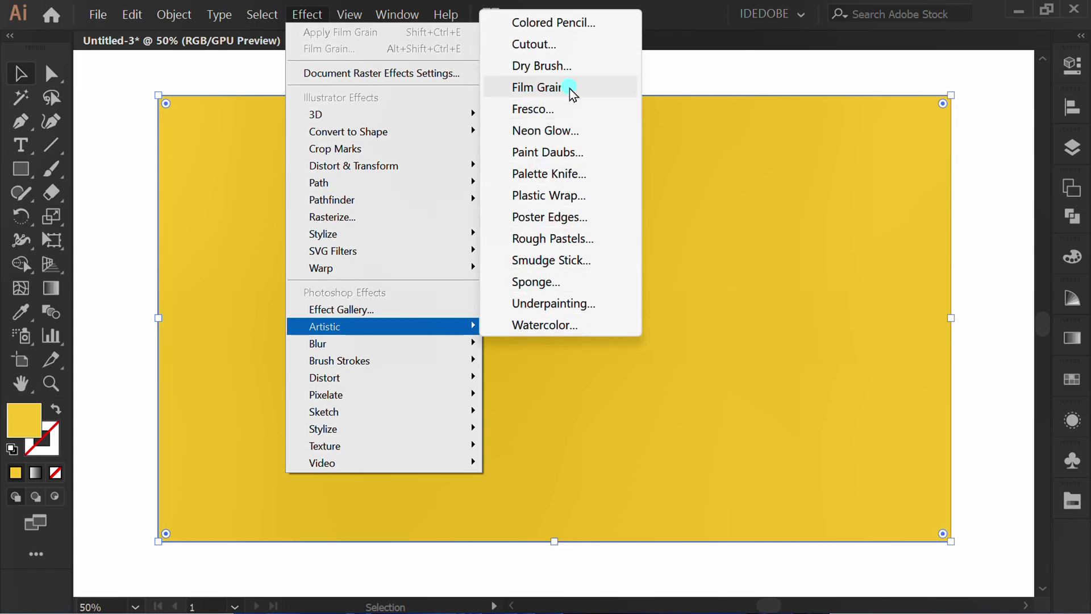
left_click(542, 86)
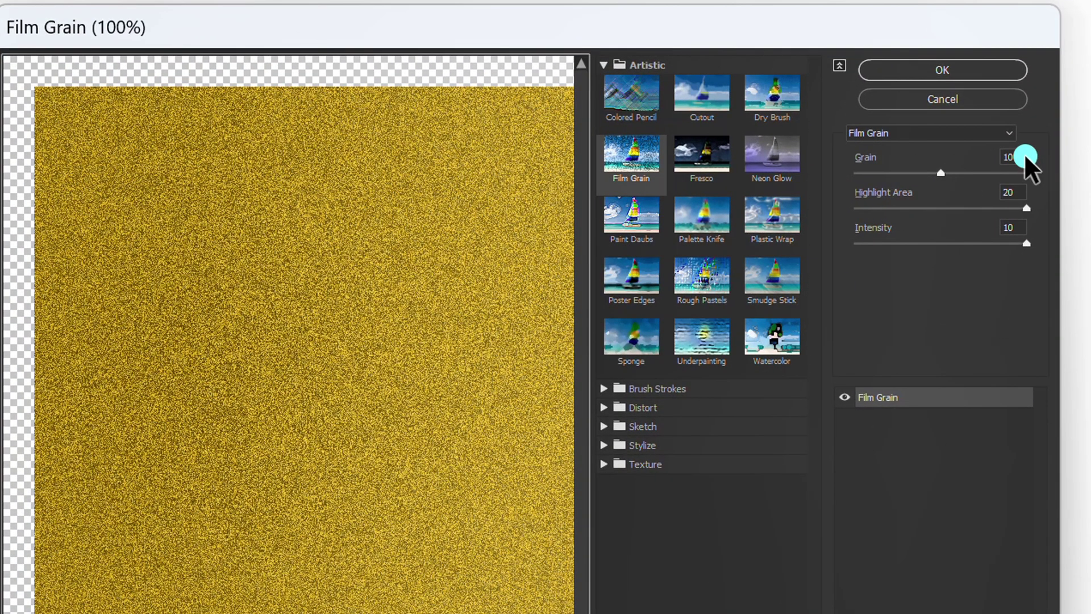
left_click(1014, 157)
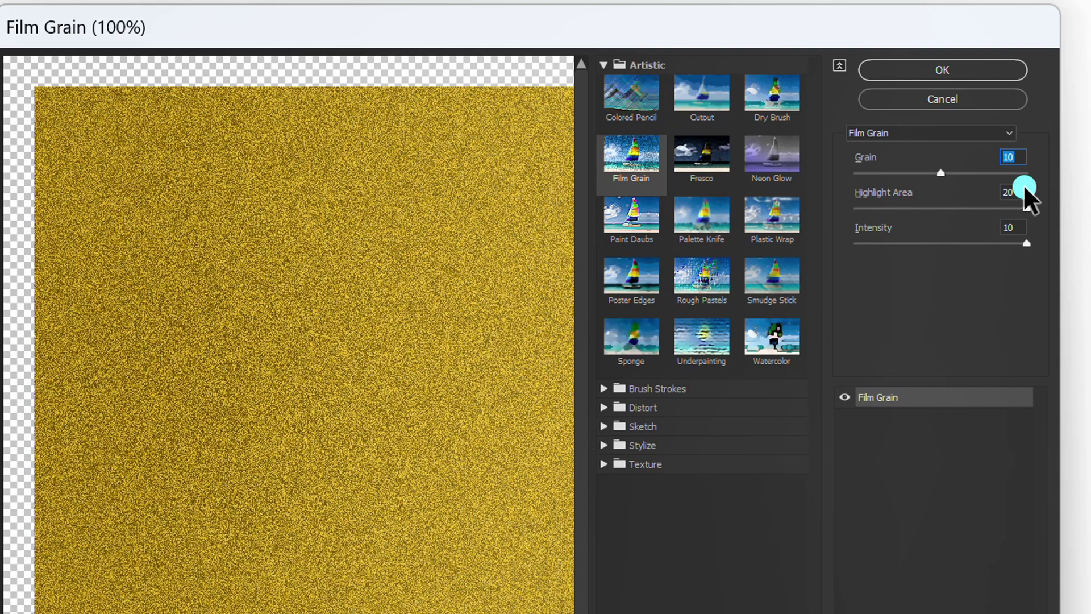
left_click(1014, 192)
left_click(1015, 227)
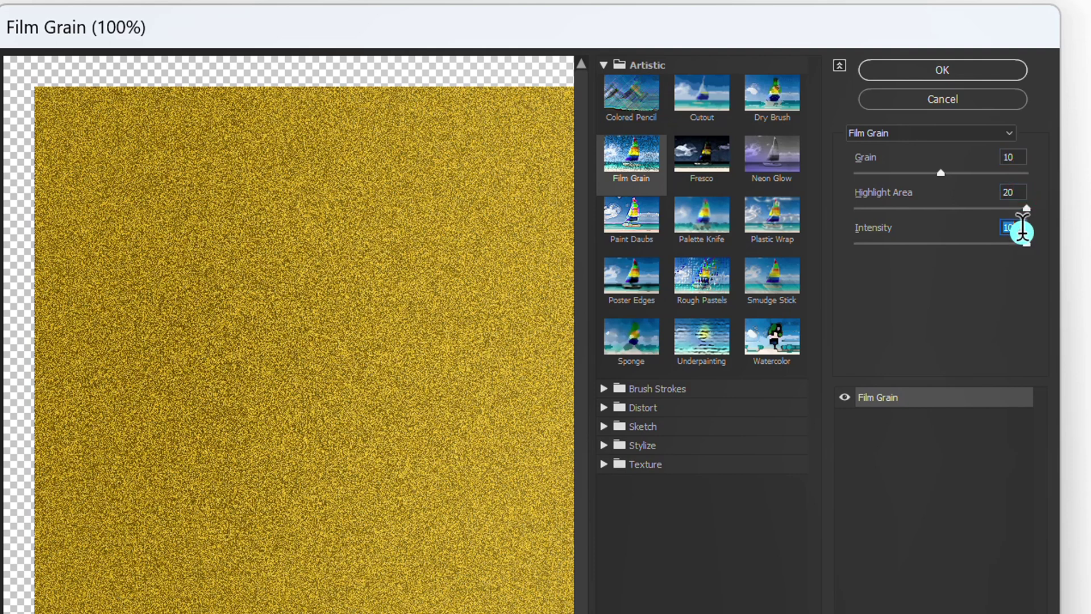
left_click(961, 68)
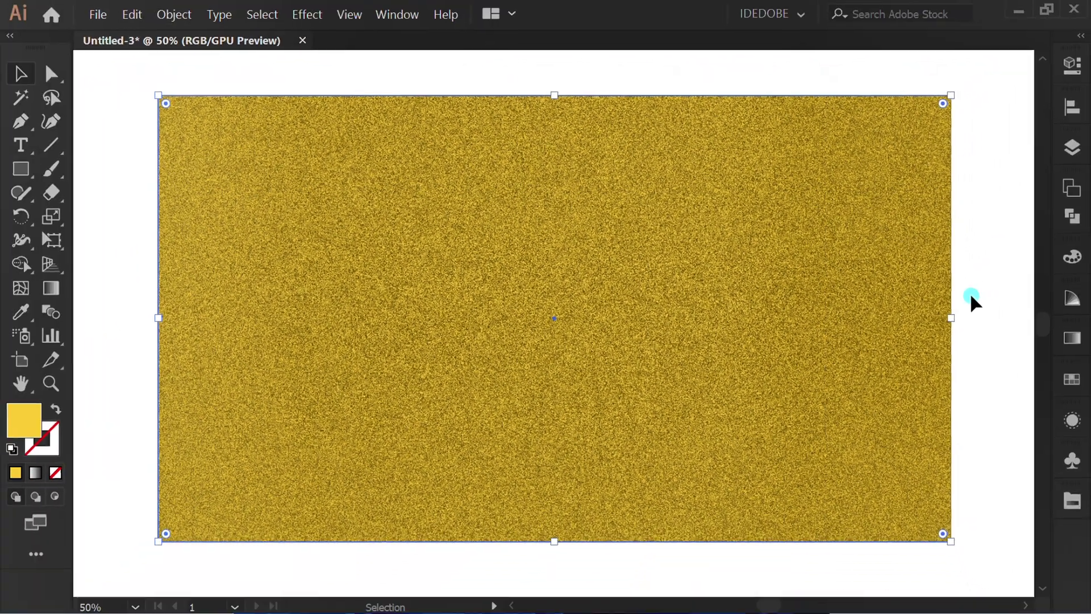
left_click(970, 293)
Step: Draw a second rectangle across the whole artboard over the grainy one
left_click(21, 167)
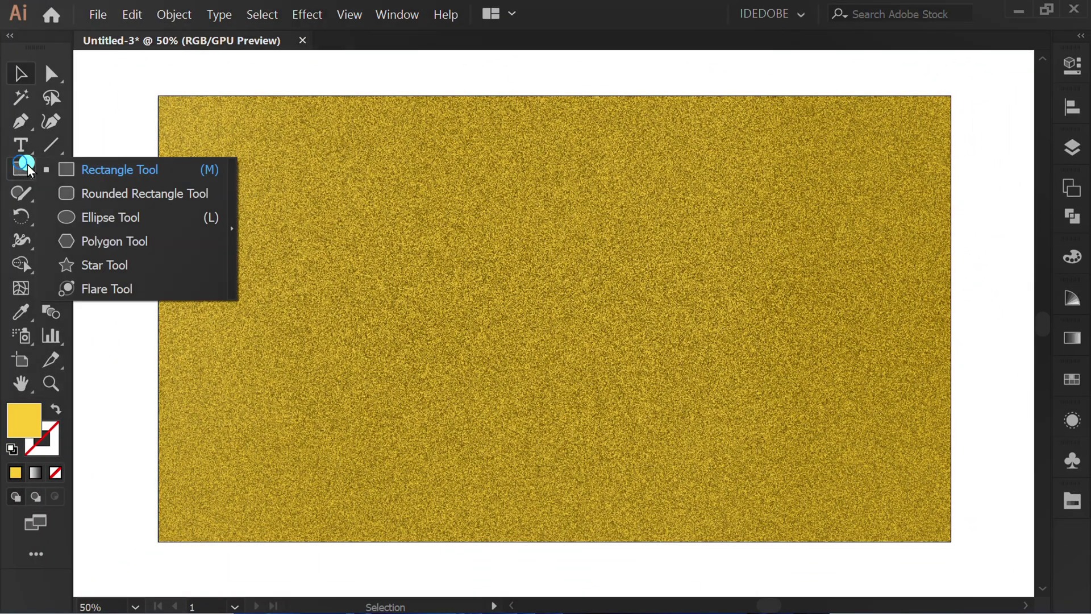
left_click(104, 169)
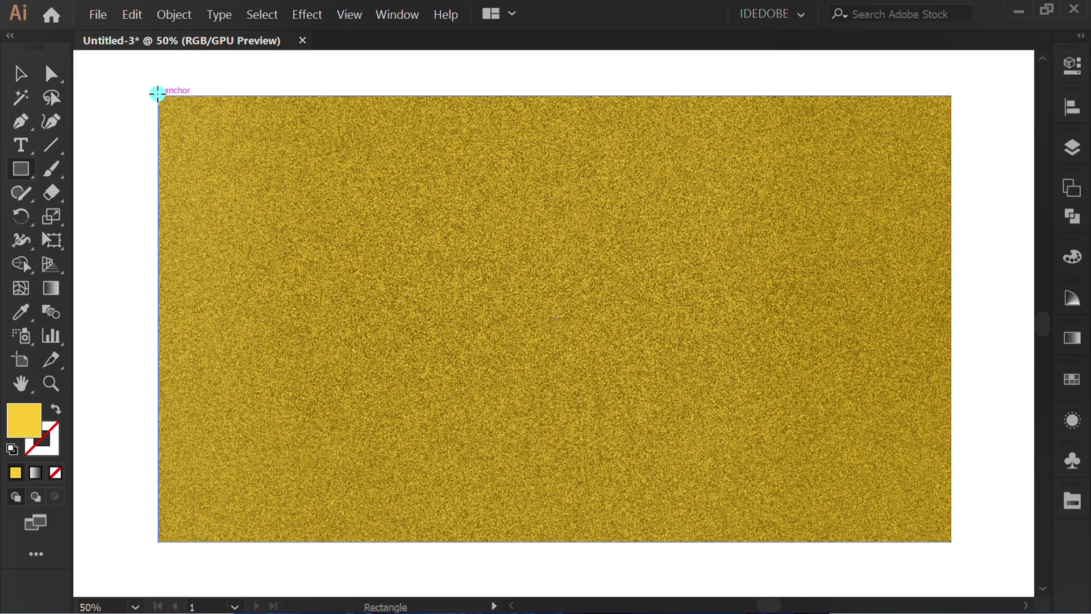
left_click_drag(161, 98, 935, 532)
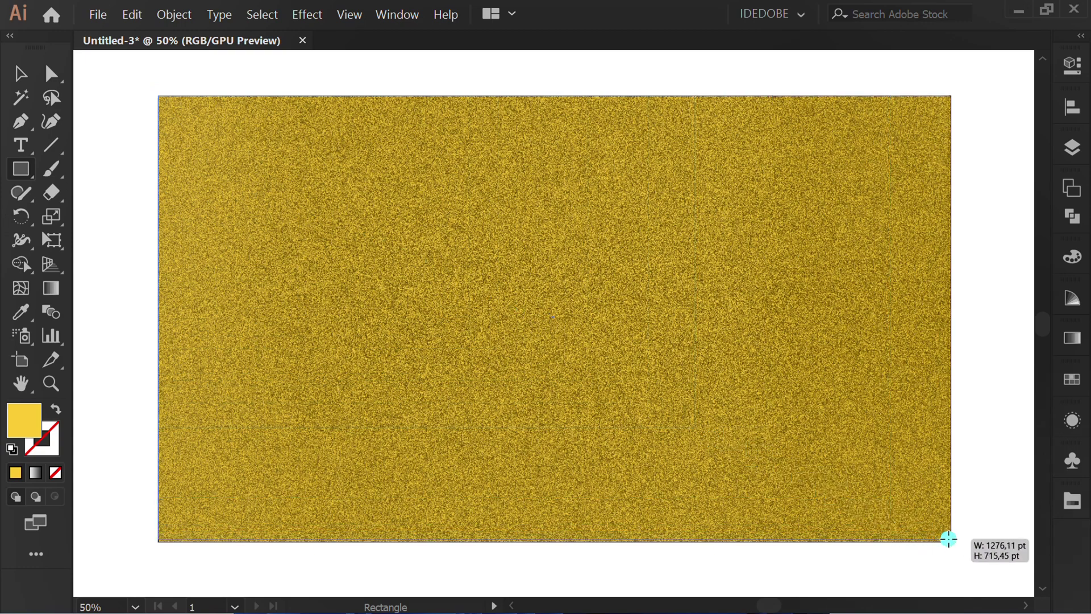
left_click_drag(935, 532, 946, 537)
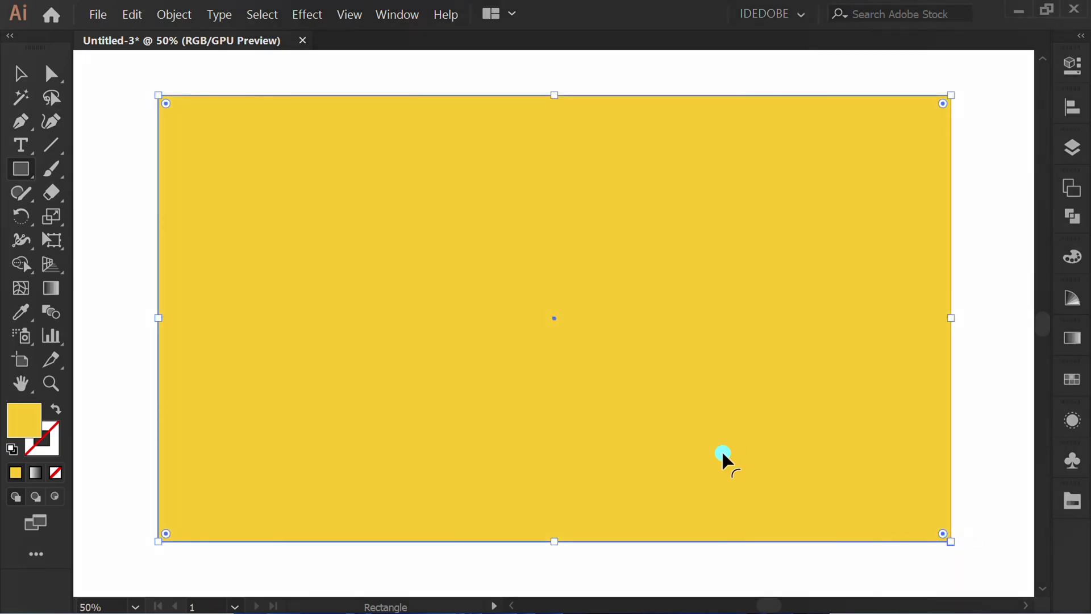
Step: Give the rectangle a linear gradient fill with both end stops yellow
left_click(1071, 338)
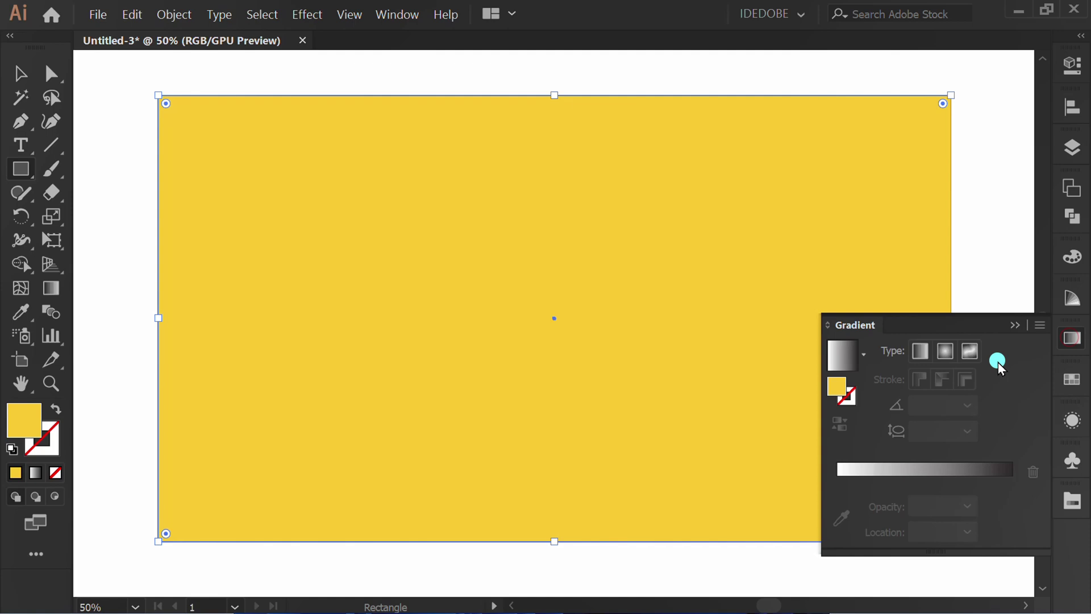
left_click(838, 356)
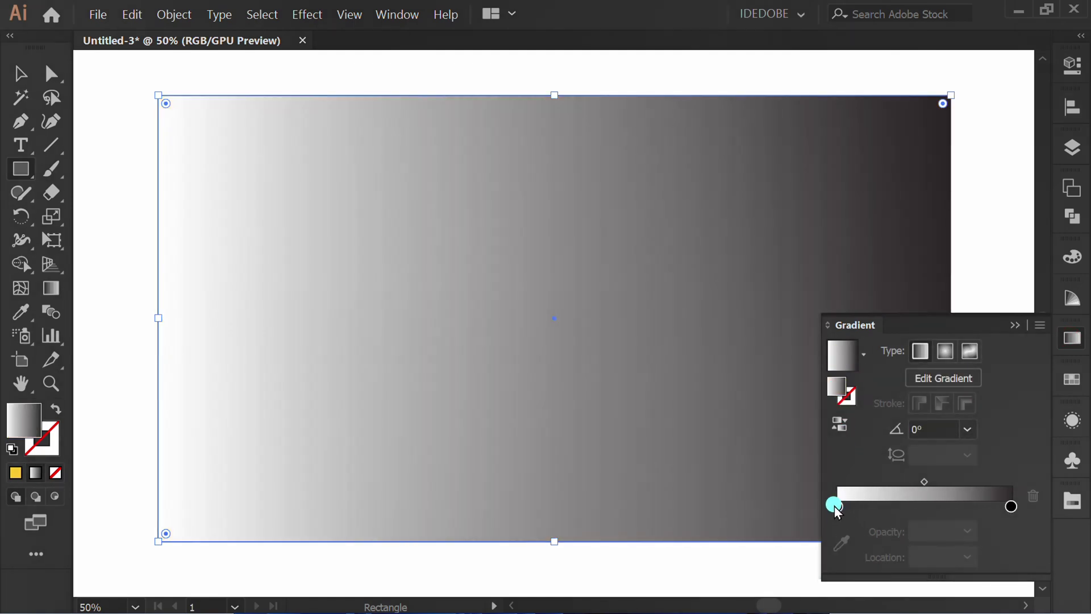
double_click(834, 506)
left_click(824, 315)
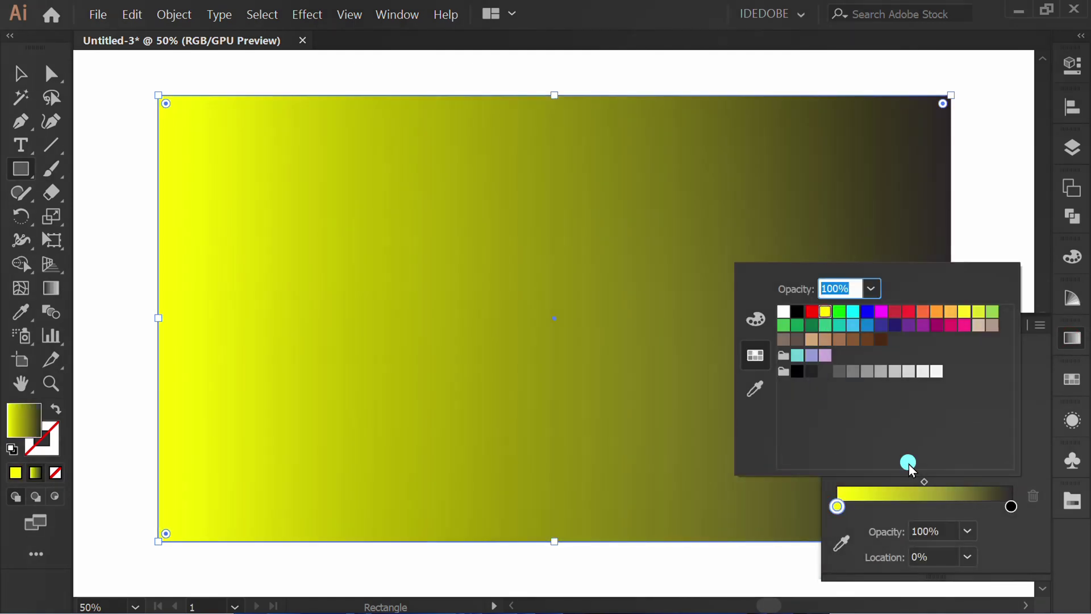
double_click(1013, 506)
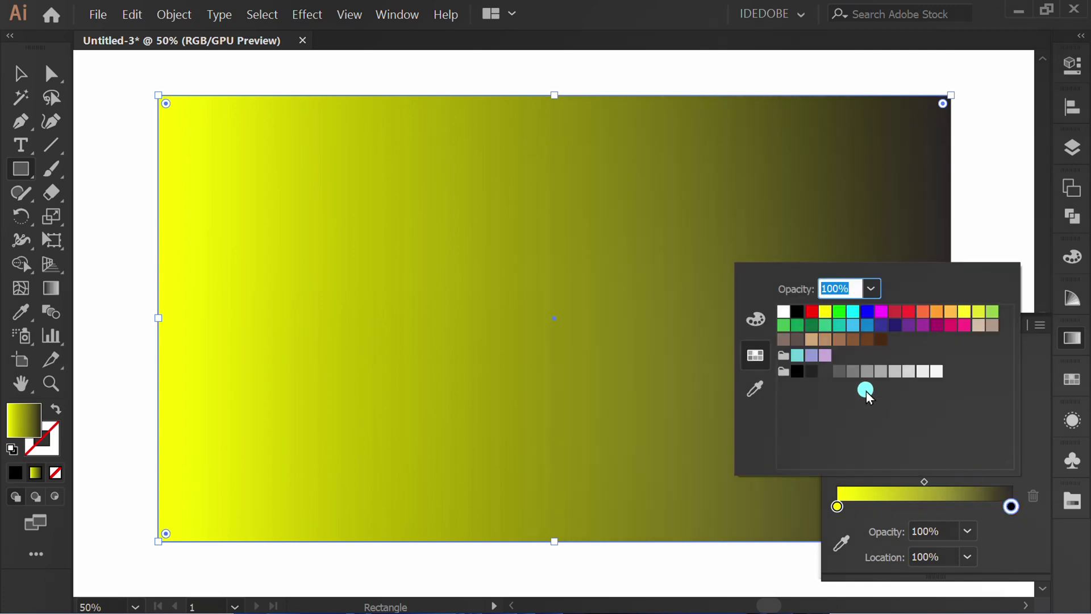
left_click(826, 317)
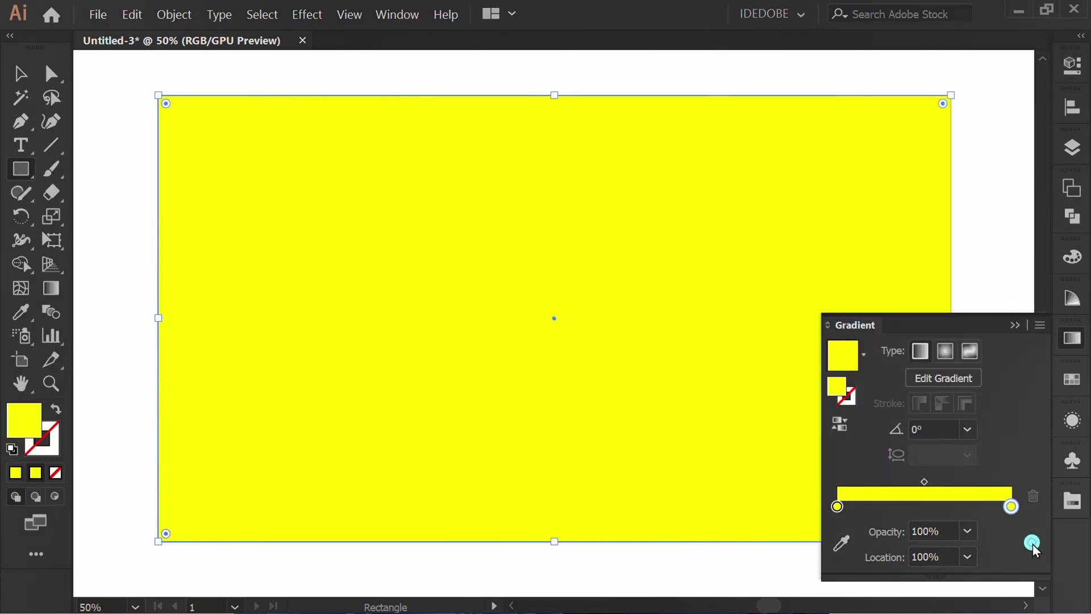
Step: Add three gradient stops and space them at roughly quarter intervals
left_click(871, 508)
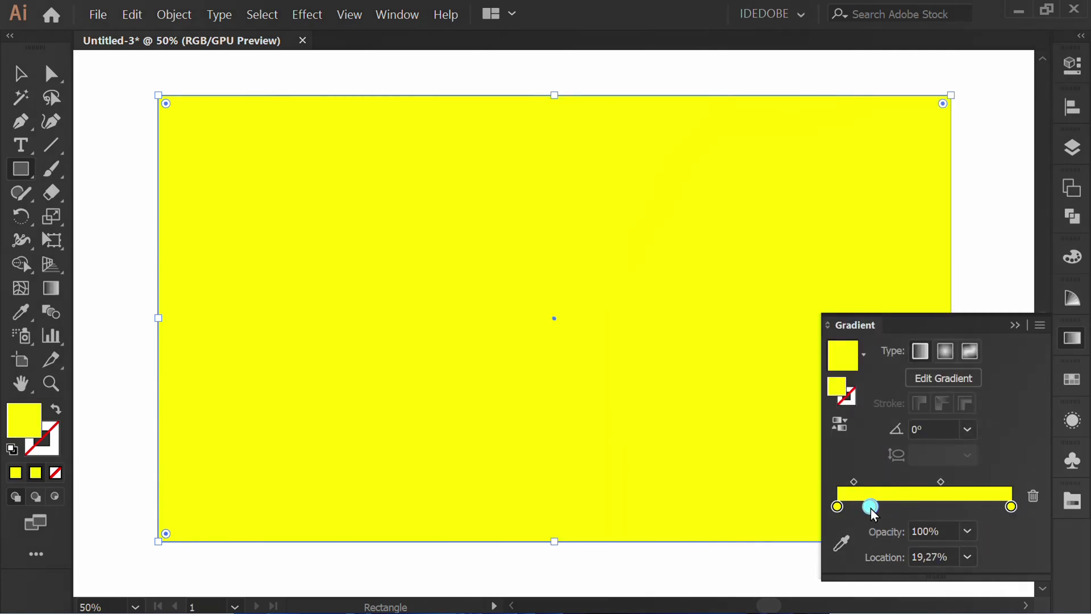
left_click(918, 508)
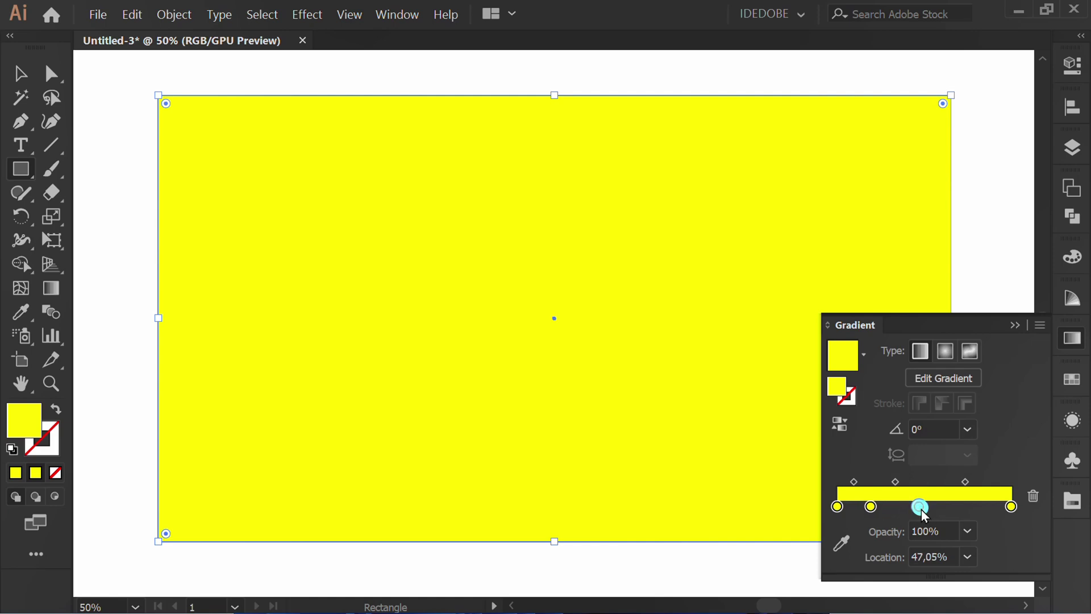
left_click(974, 507)
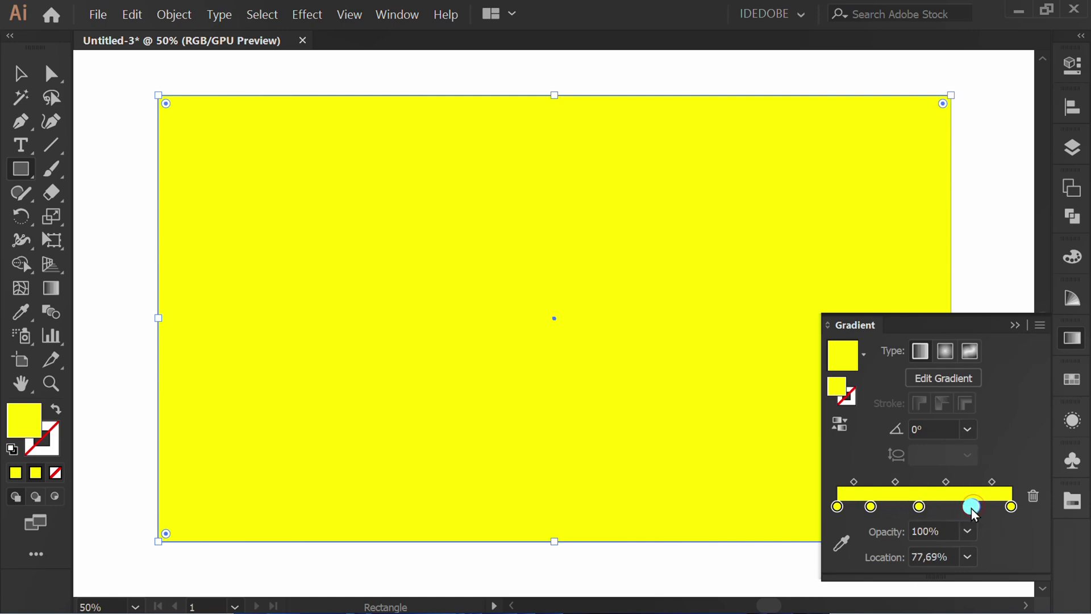
left_click(870, 507)
left_click(933, 556)
type("20")
key("Return")
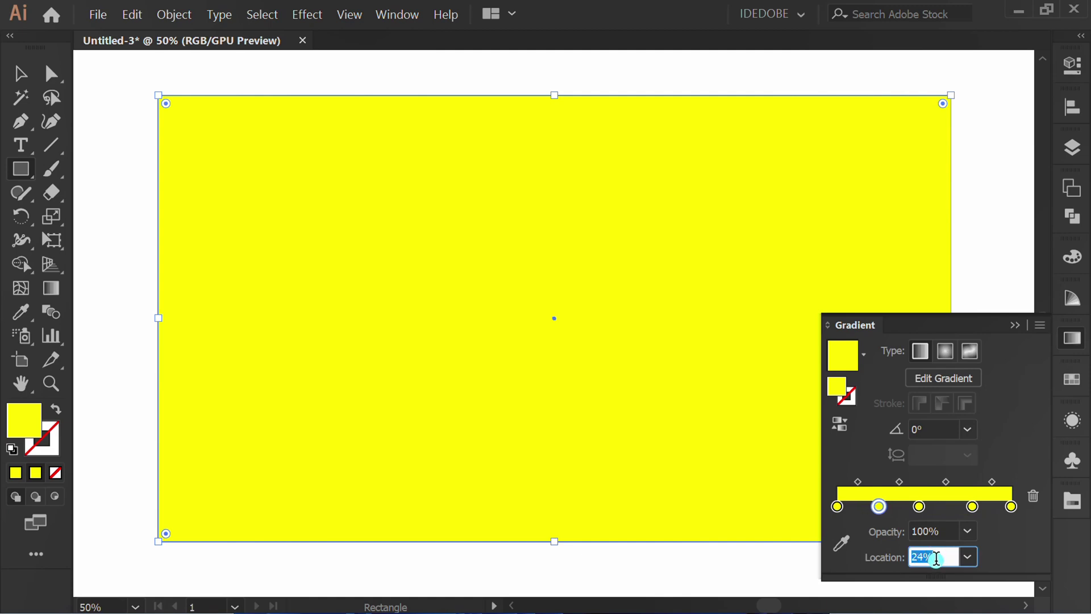
left_click(922, 508)
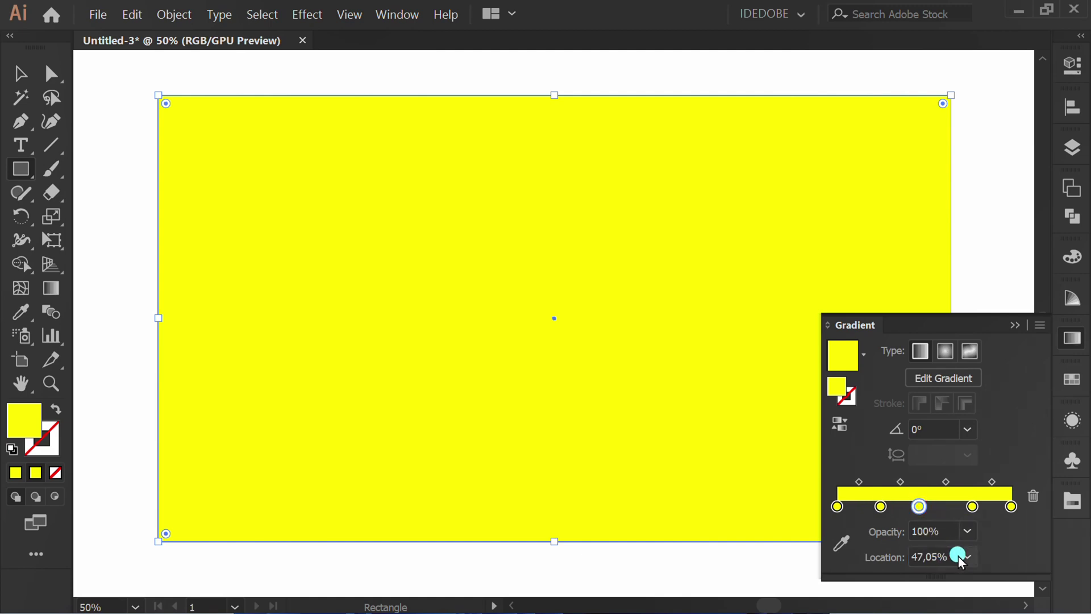
left_click(938, 555)
type("48")
key("Return")
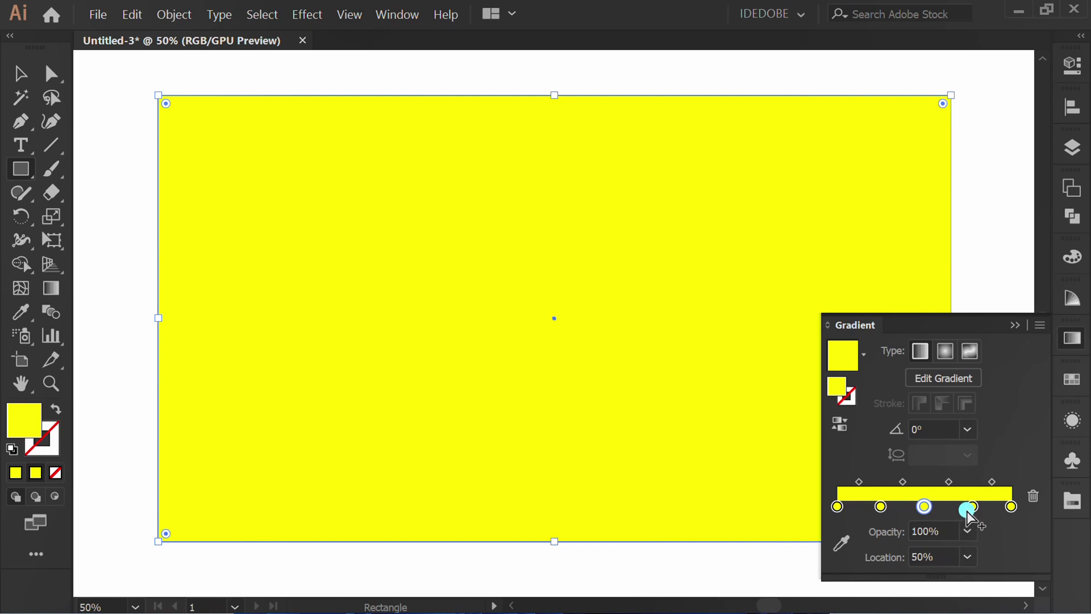
left_click(972, 507)
left_click(937, 557)
type("77")
key("Return")
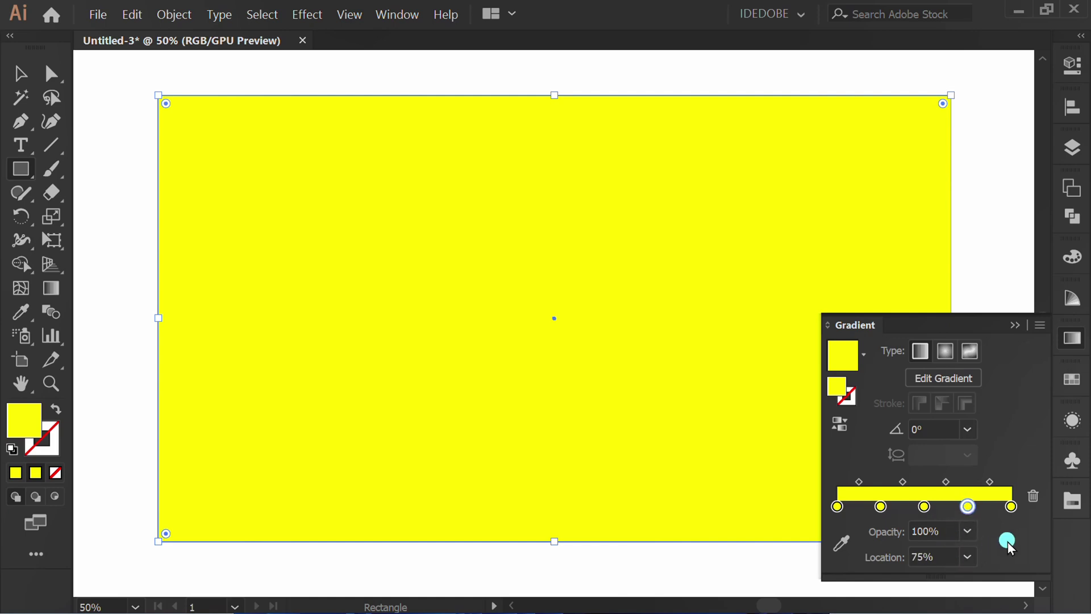
Step: Set the first, middle and last gradient stops to 0% opacity
left_click(837, 506)
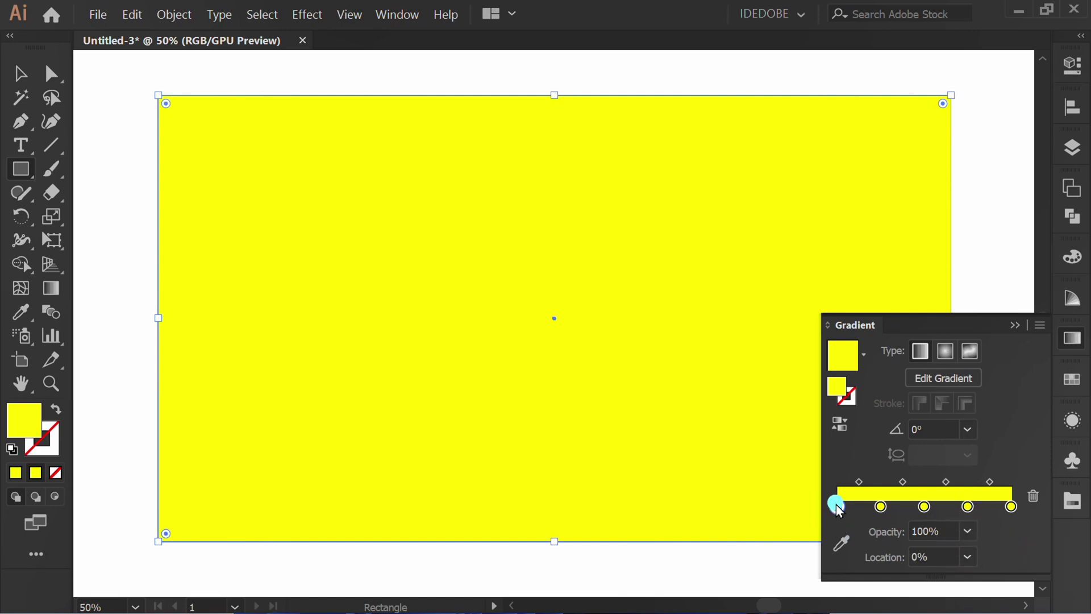
left_click(967, 531)
left_click(989, 291)
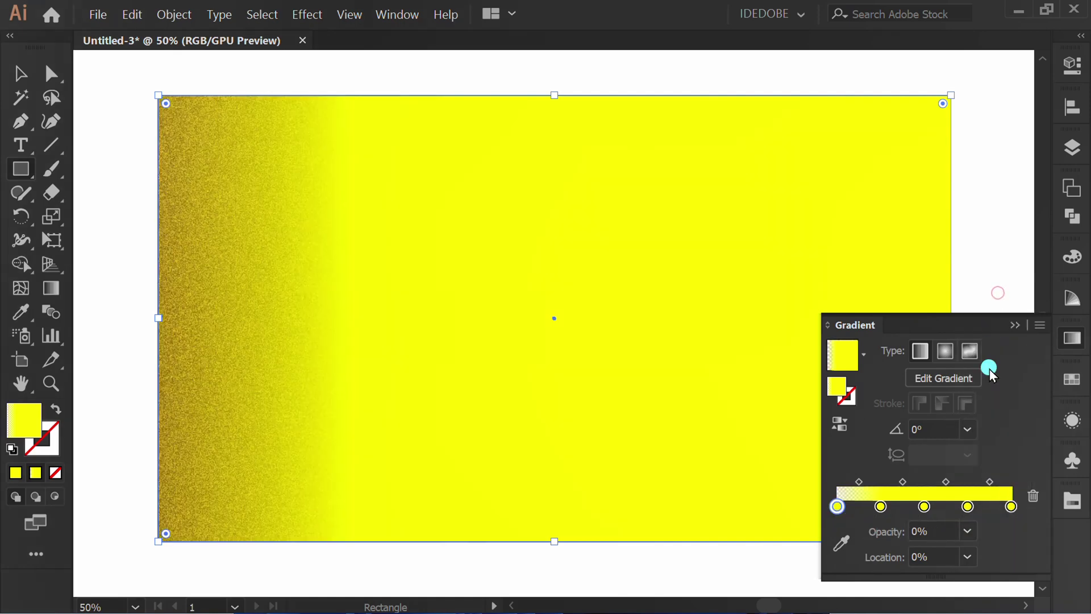
left_click(924, 506)
left_click(967, 531)
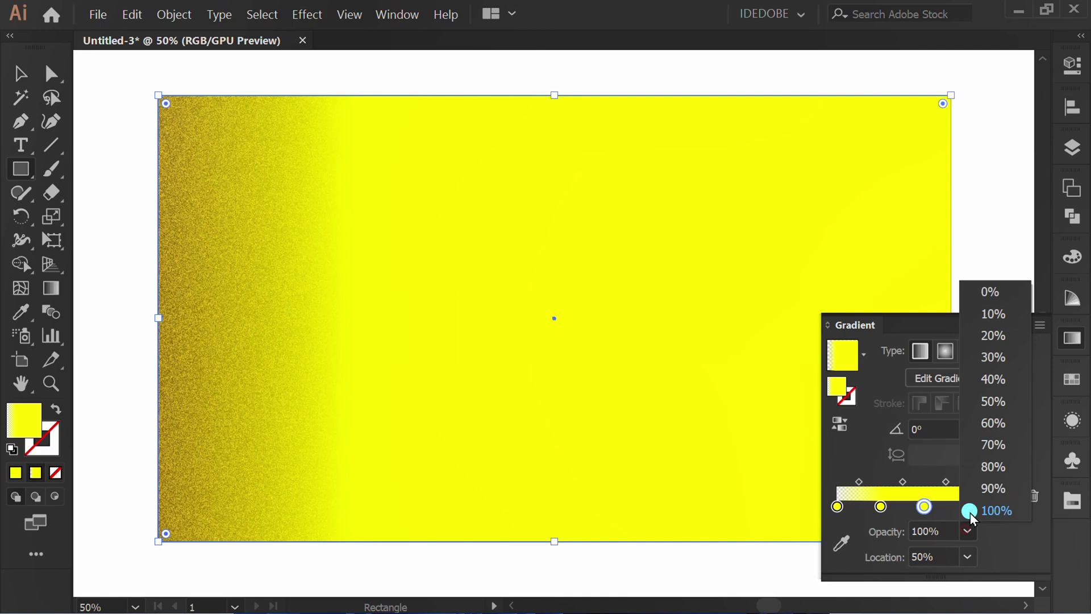
left_click(989, 291)
left_click(1009, 506)
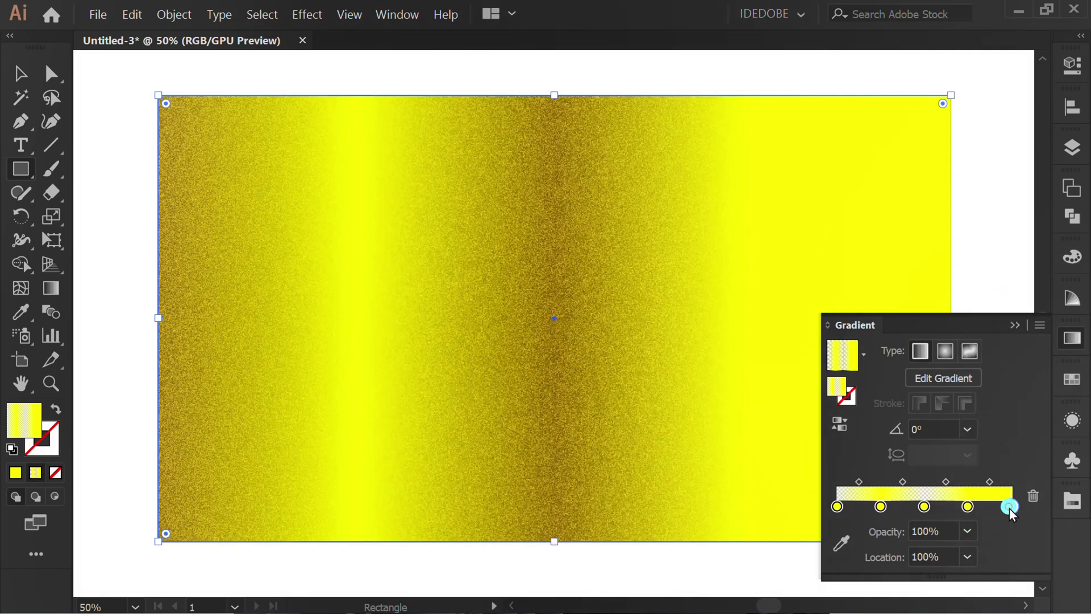
left_click(967, 532)
left_click(994, 290)
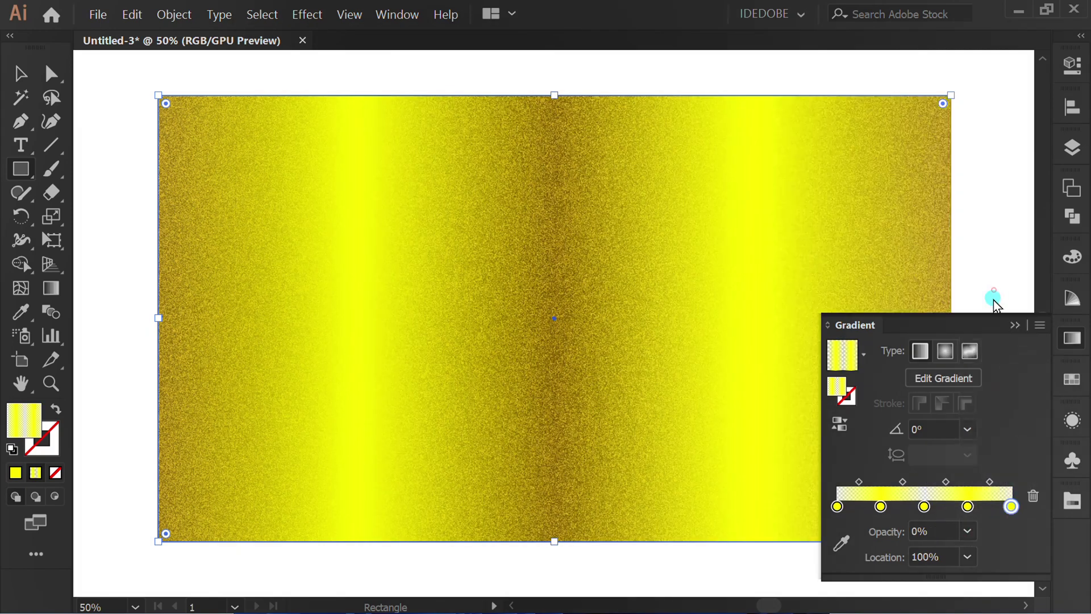
Step: Set the second and fourth stops to 40% opacity and the gradient angle to -45°
left_click(880, 506)
left_click(969, 531)
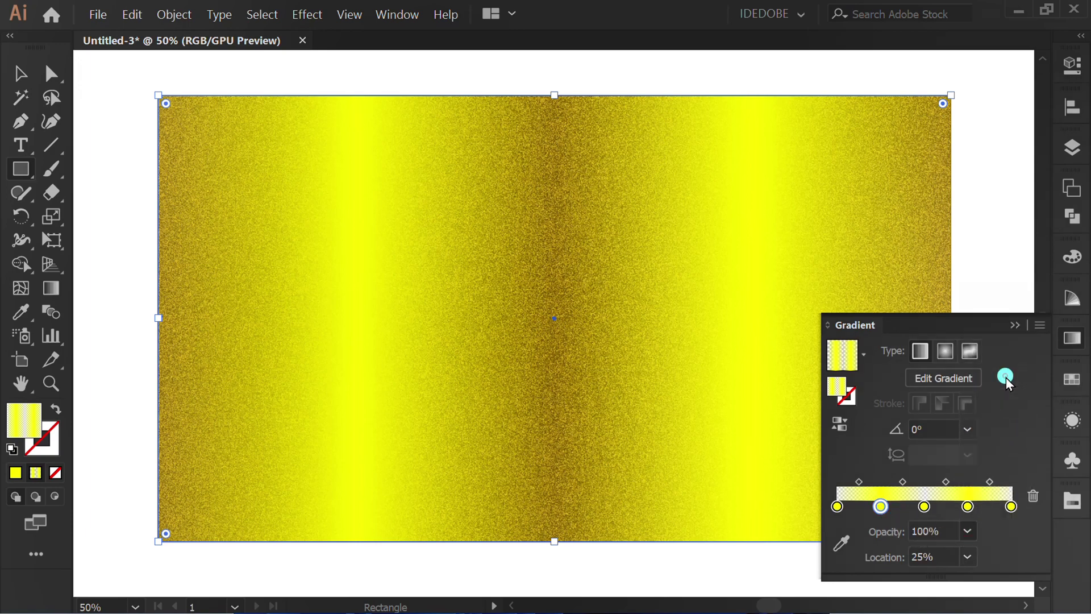
left_click(992, 448)
left_click(971, 506)
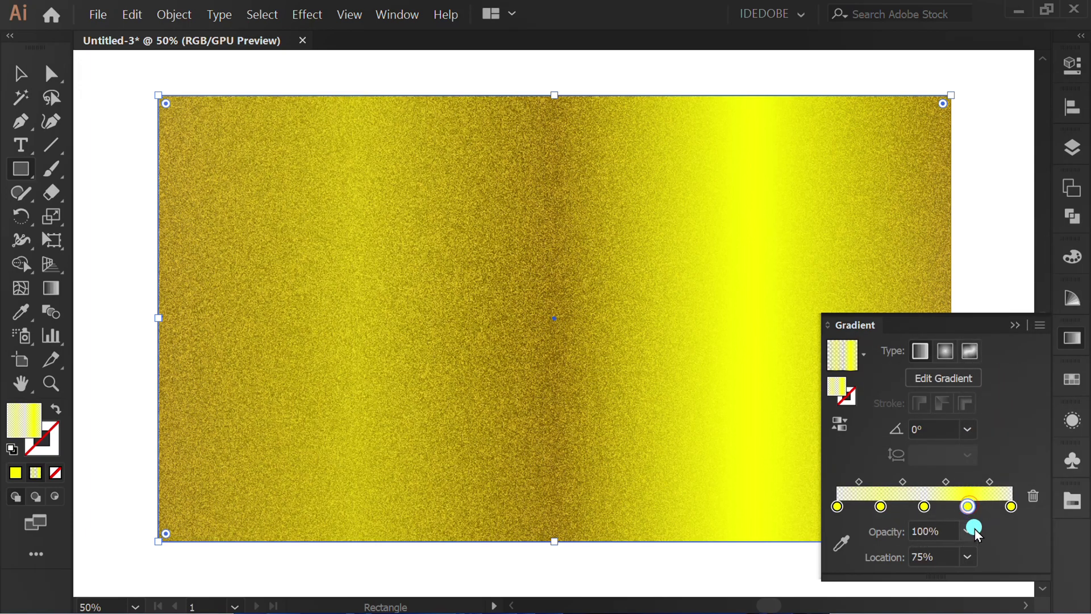
left_click(971, 530)
left_click(993, 377)
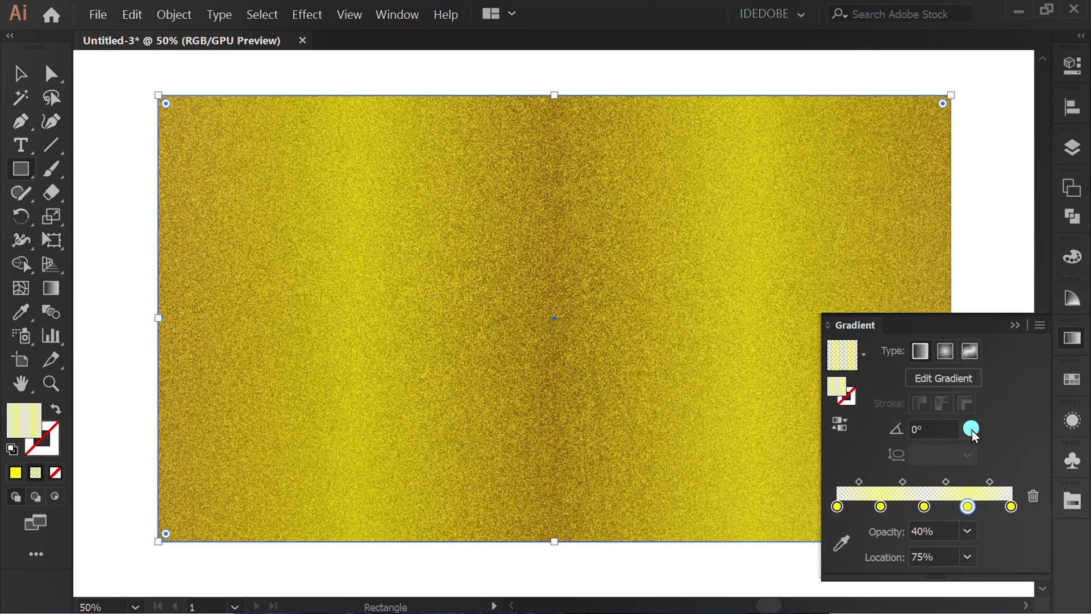
left_click(972, 429)
left_click(1008, 274)
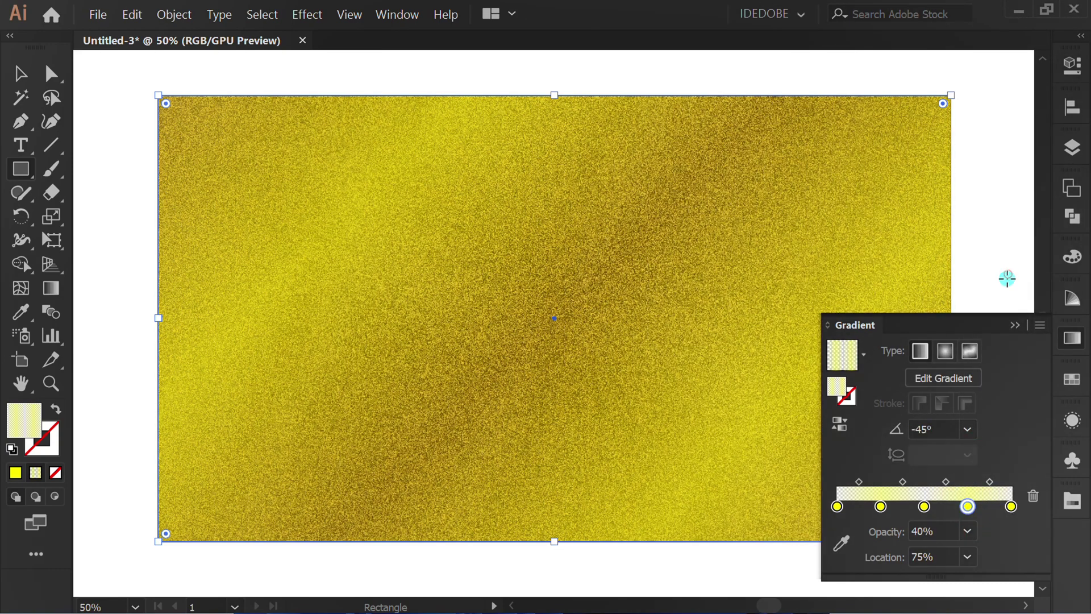
left_click(1072, 337)
Step: Deselect the gradient rectangle and add a new layer in the Layers panel
key("v")
left_click(1003, 401)
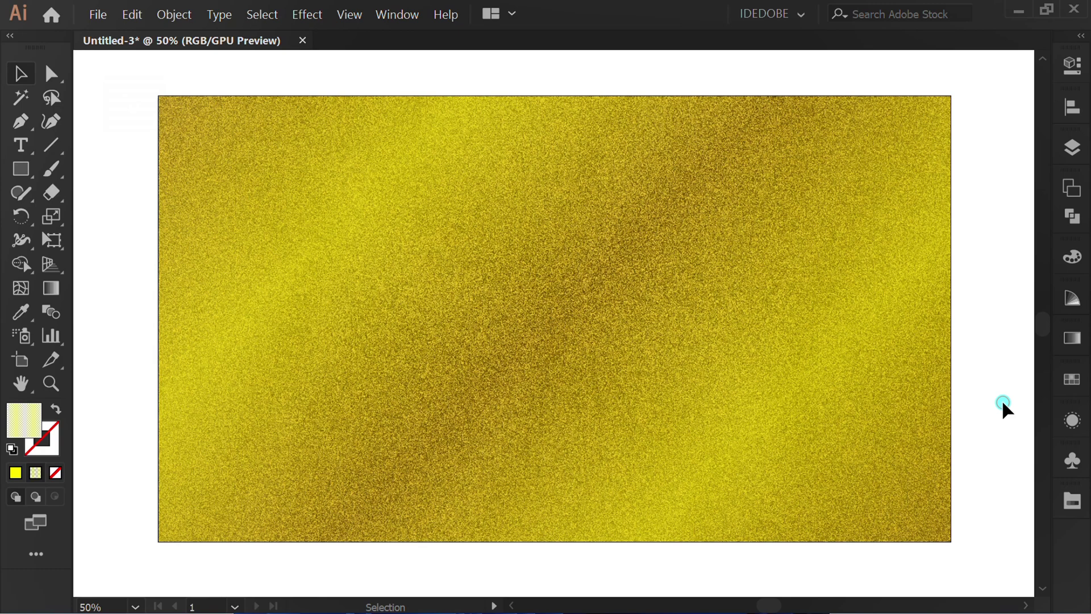
left_click(1072, 145)
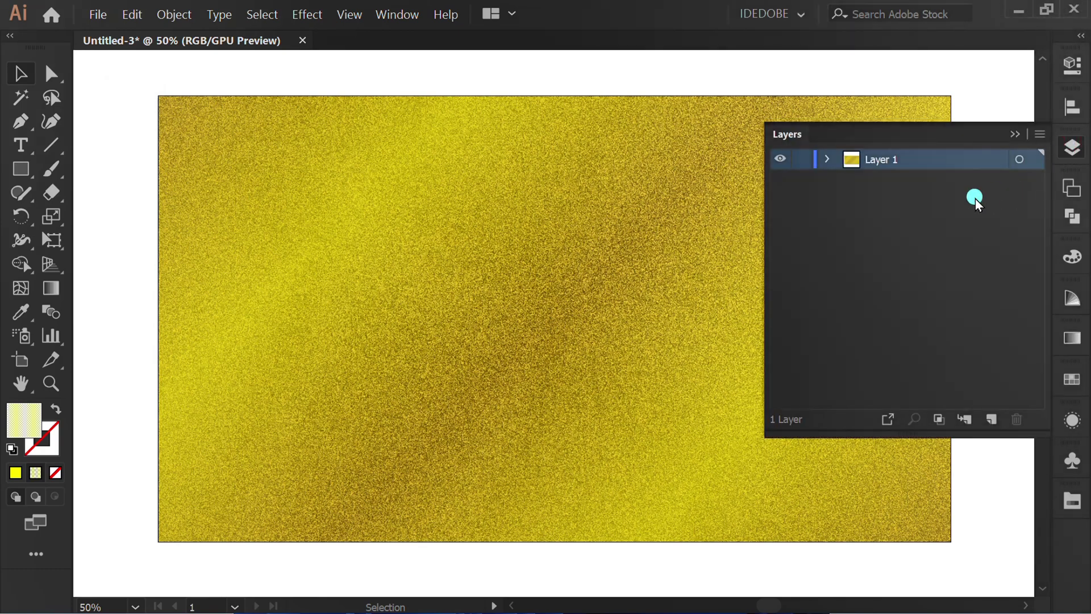
left_click(990, 421)
left_click(1013, 135)
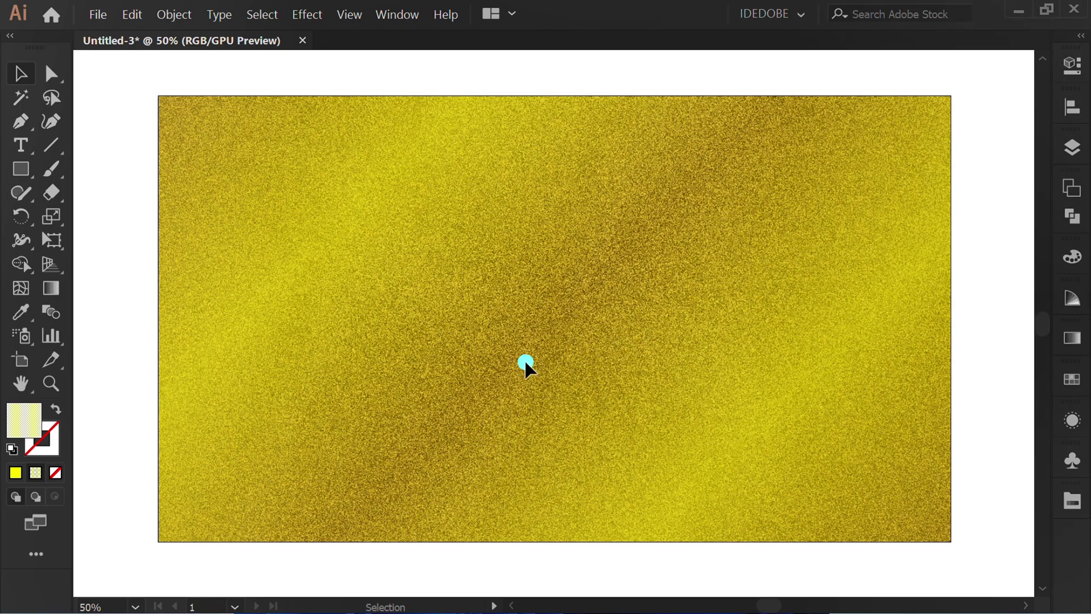
scroll(525, 360, "down", 1)
scroll(256, 222, "up", 2)
scroll(291, 180, "up", 2)
scroll(340, 224, "up", 1)
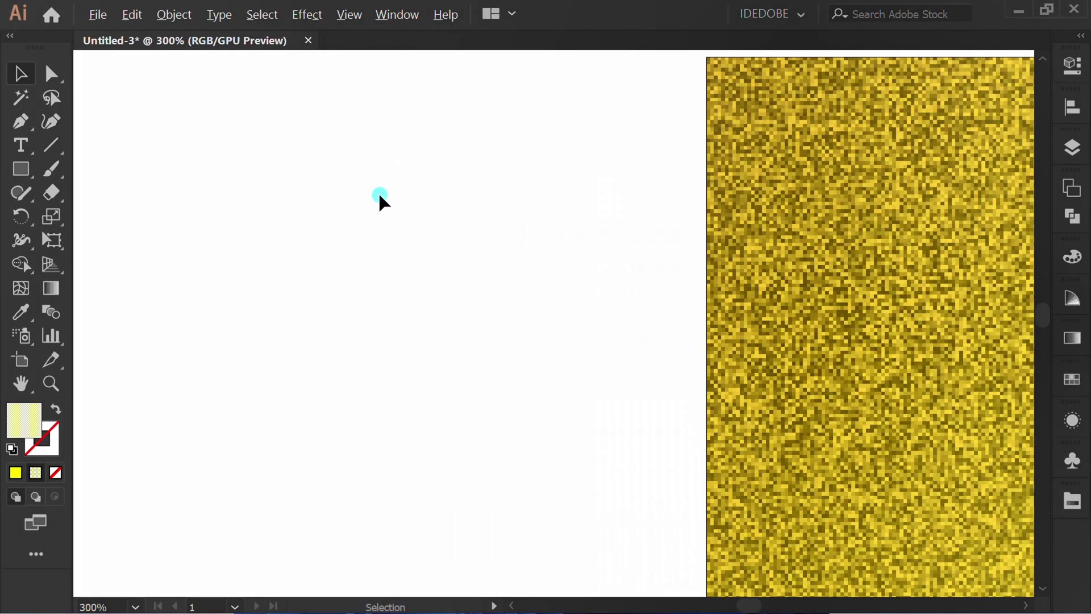
Step: Draw a thin vertical bar filled with the White, Black gradient set to Radial
left_click(22, 175)
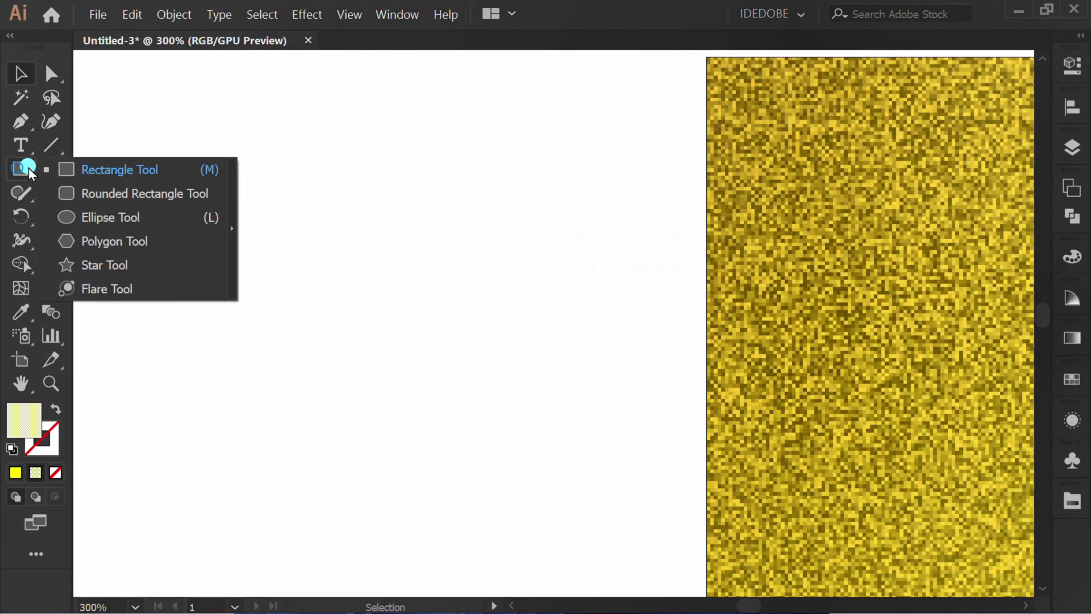
left_click(96, 174)
left_click_drag(441, 169, 461, 337)
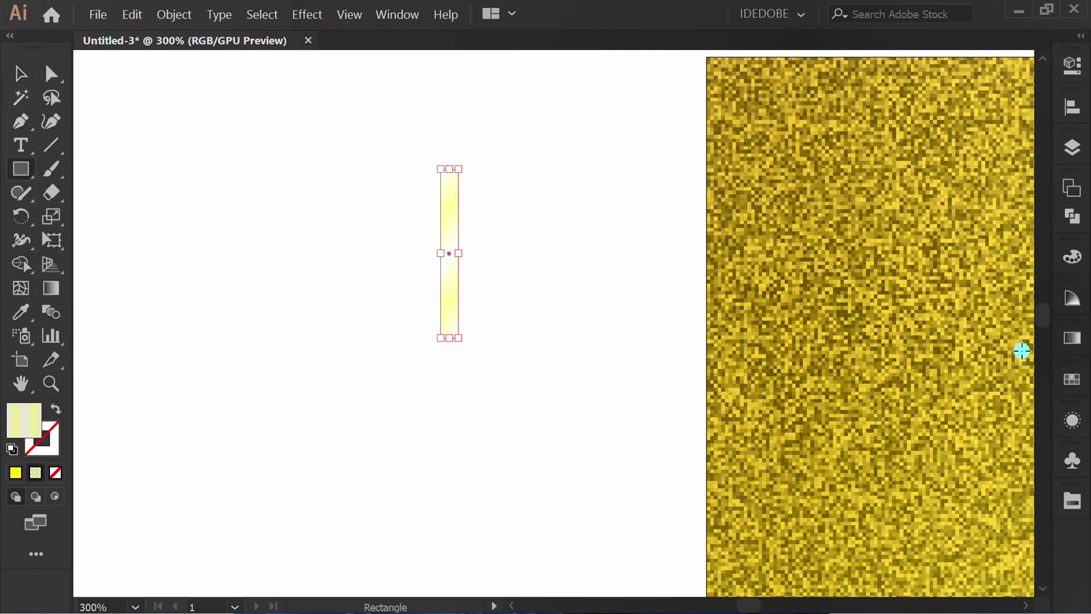
left_click(1073, 340)
left_click(865, 354)
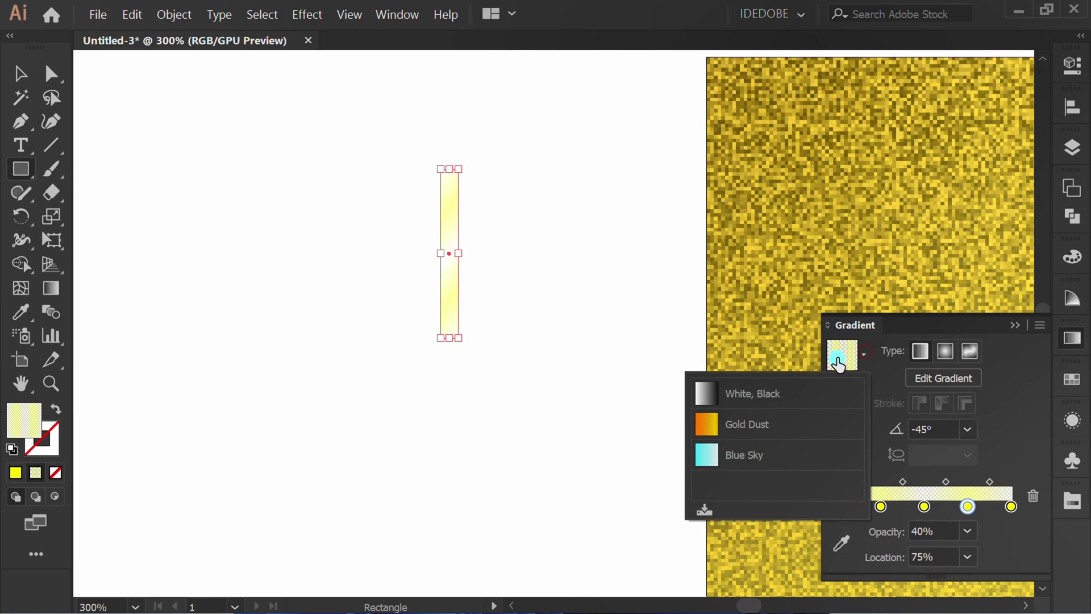
left_click(750, 393)
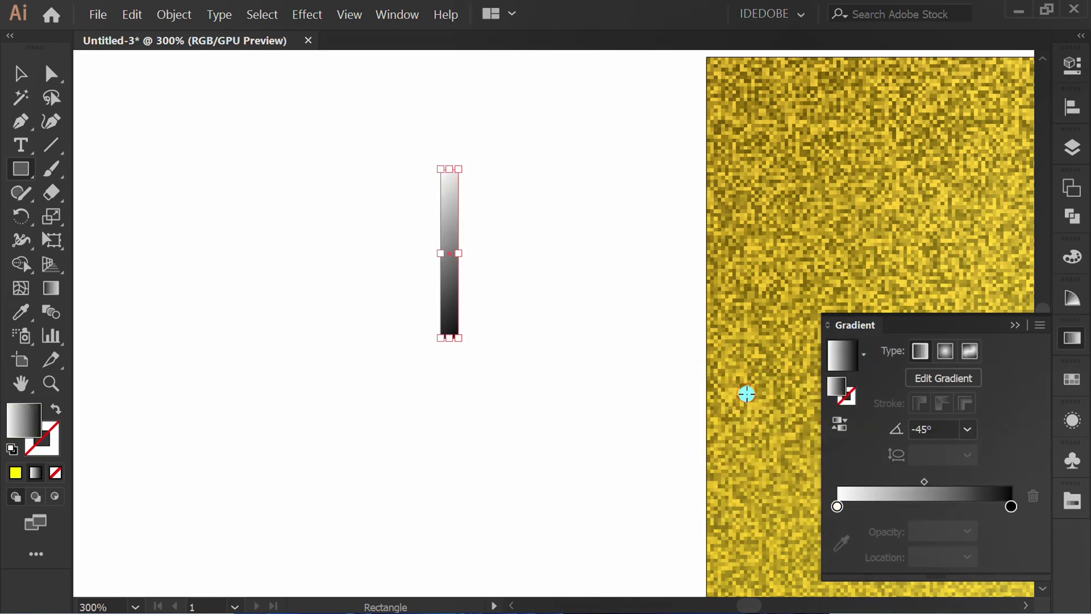
left_click(945, 349)
left_click(1014, 325)
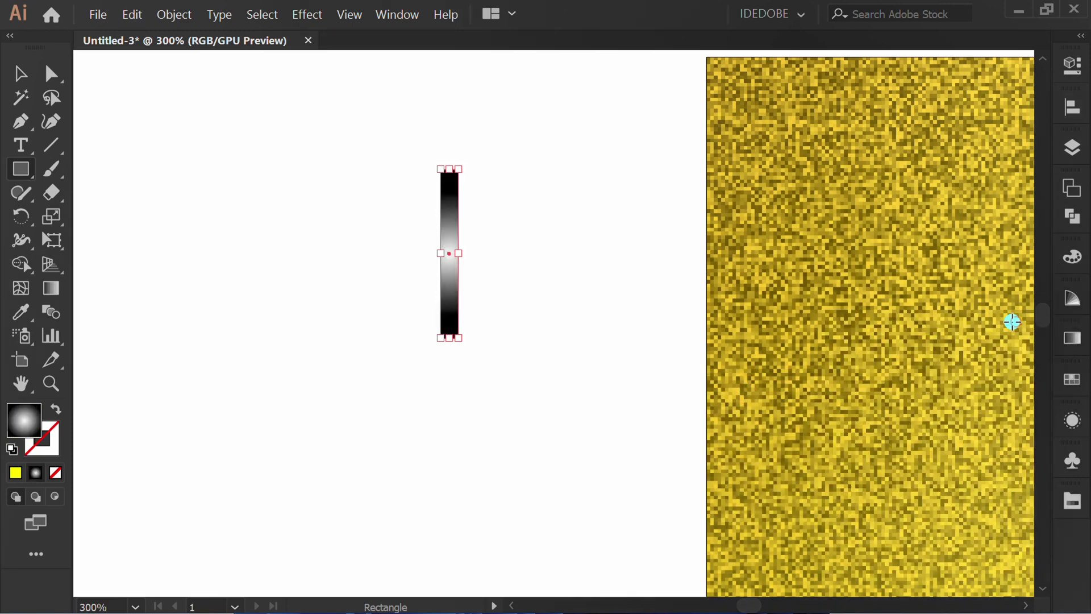
scroll(446, 223, "up", 3)
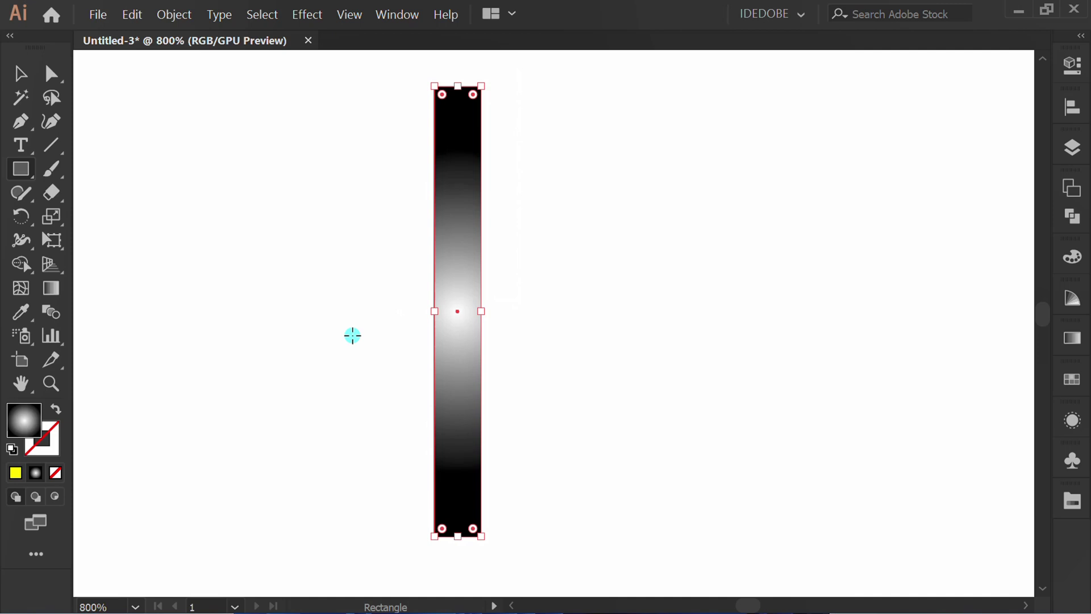
Step: Stretch the bar's radial glow into a tall narrow ellipse and slim the bar
key("g")
left_click_drag(460, 152, 458, 66)
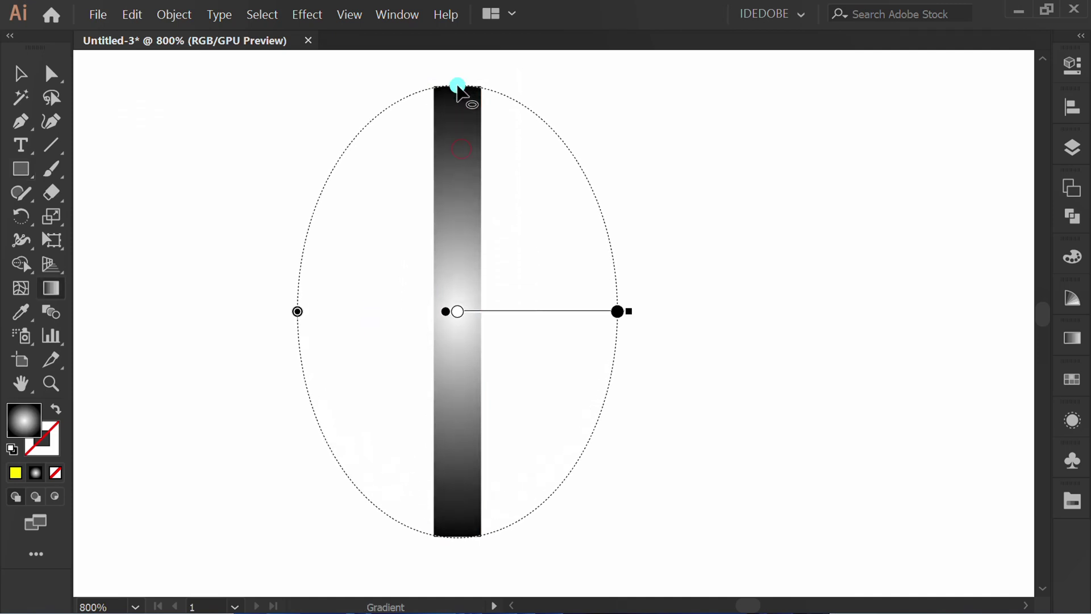
left_click_drag(296, 310, 402, 311)
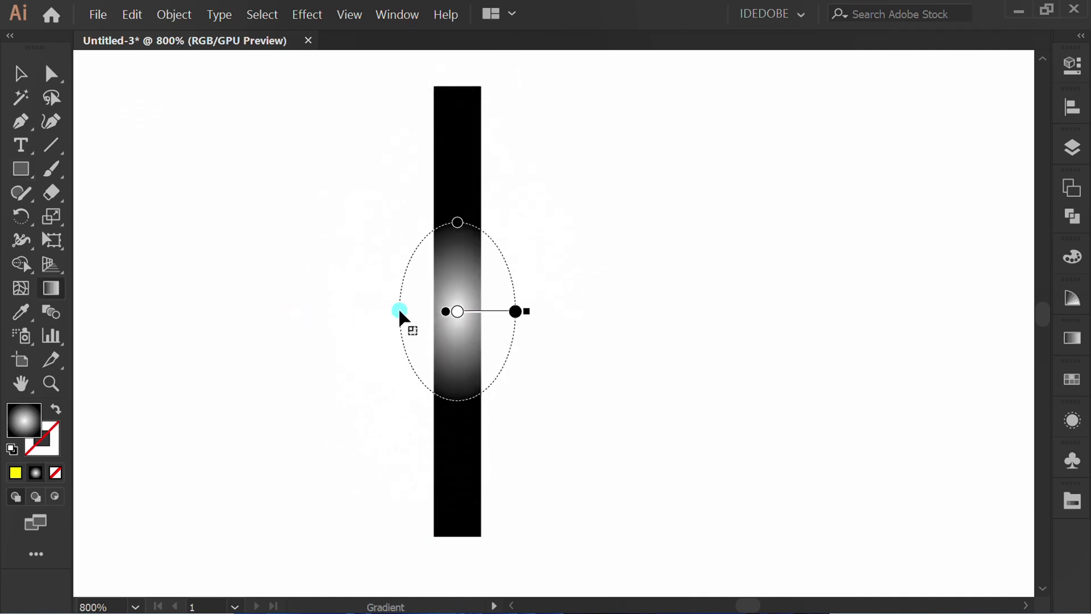
left_click_drag(458, 228, 457, 77)
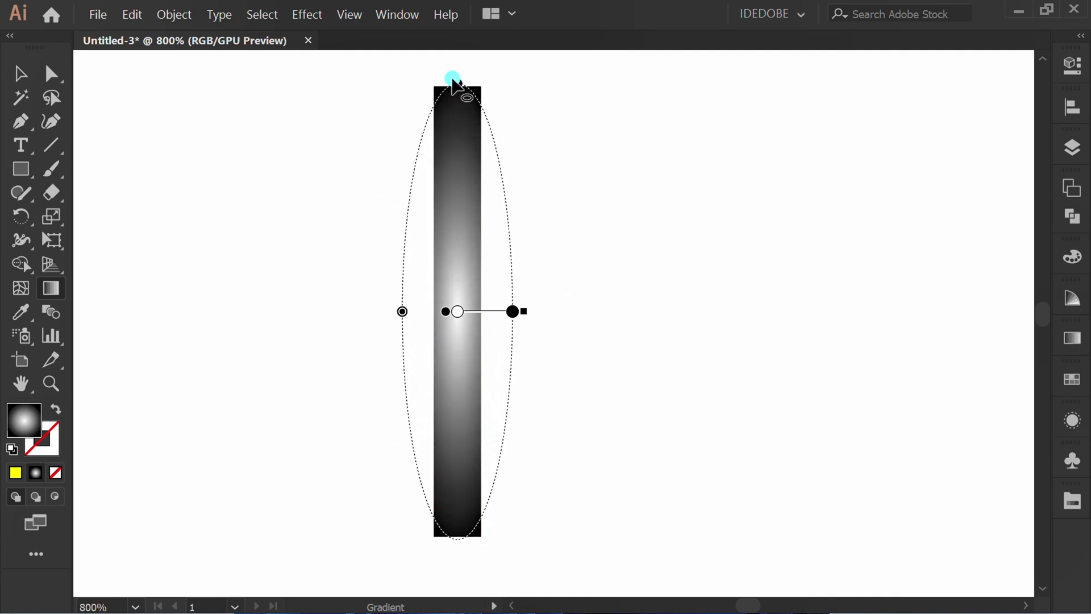
key("v")
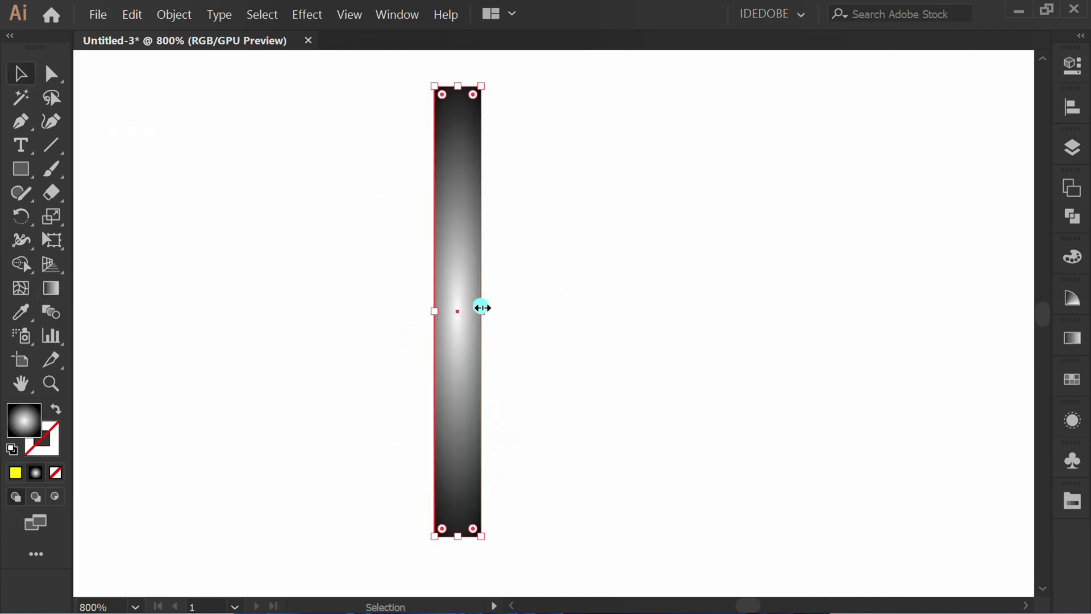
left_click_drag(480, 311, 474, 310, "alt")
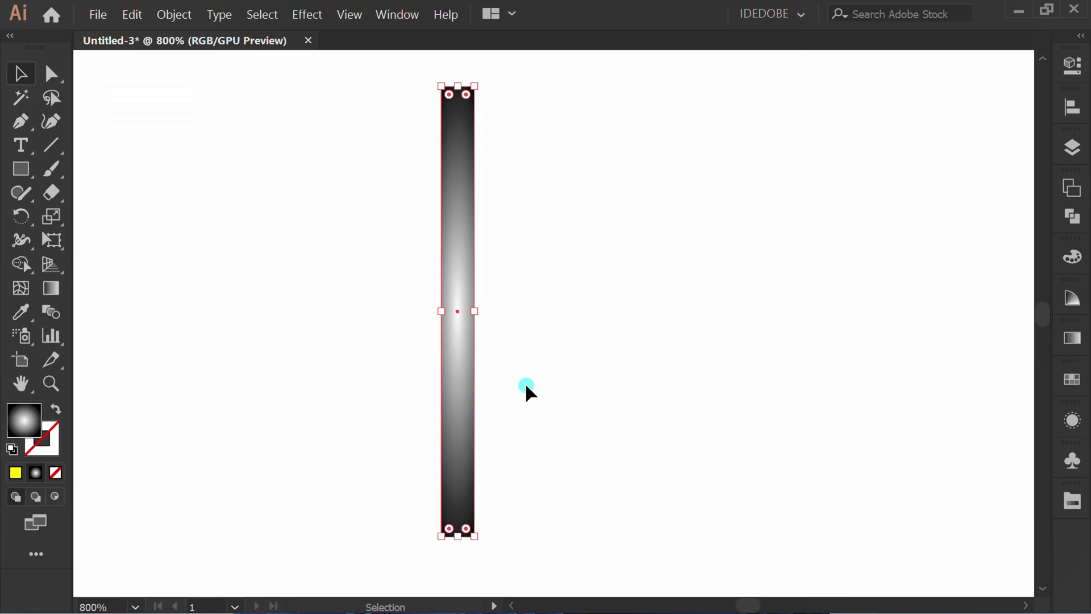
Step: Add a 90°-rotated copy of the bar to form a cross, then select both bars
key("r")
left_click_drag(460, 499, 613, 329)
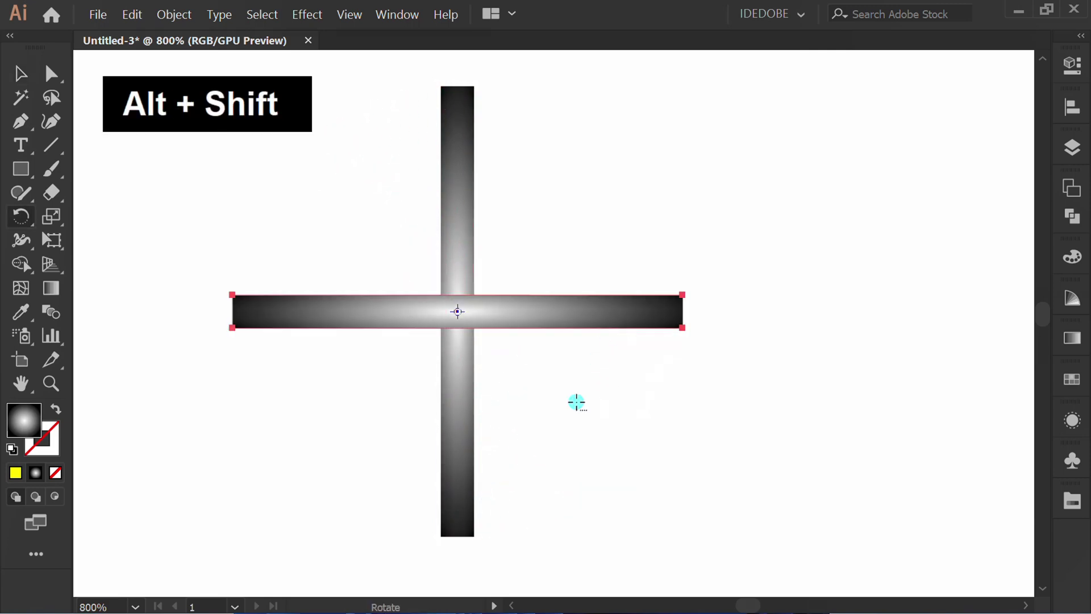
key("v")
left_click_drag(595, 210, 386, 389)
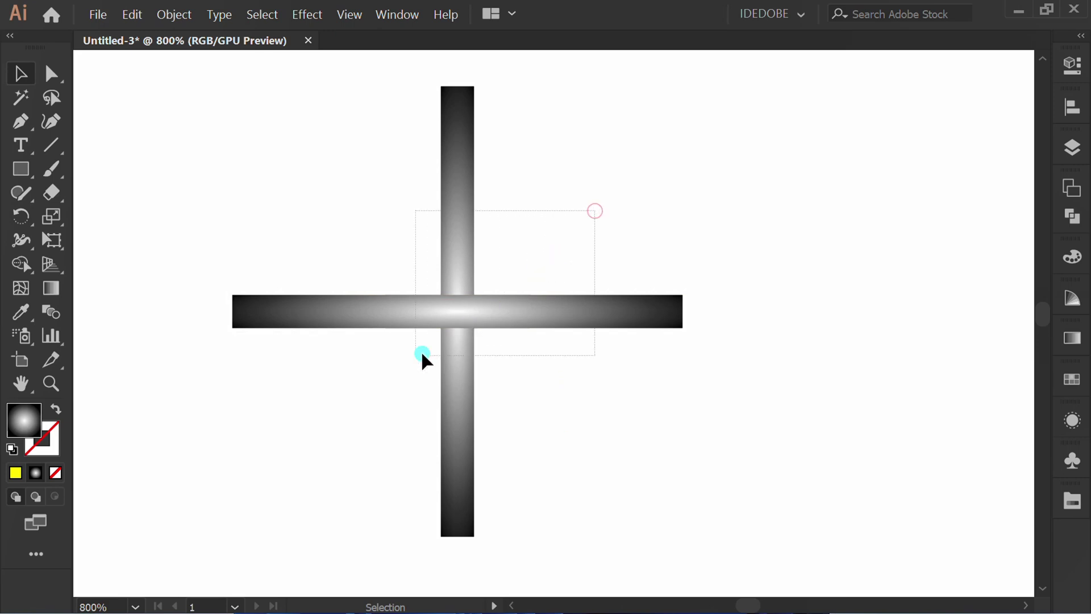
Step: Set the blend mode of both crossing bars to Color Dodge
left_click(1071, 64)
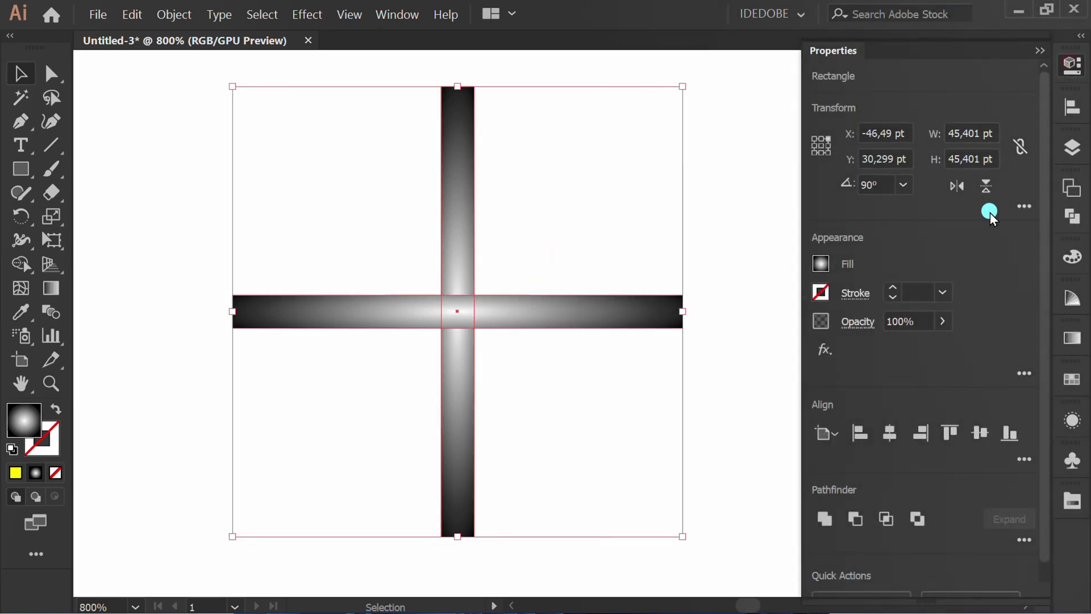
left_click(858, 322)
left_click(693, 357)
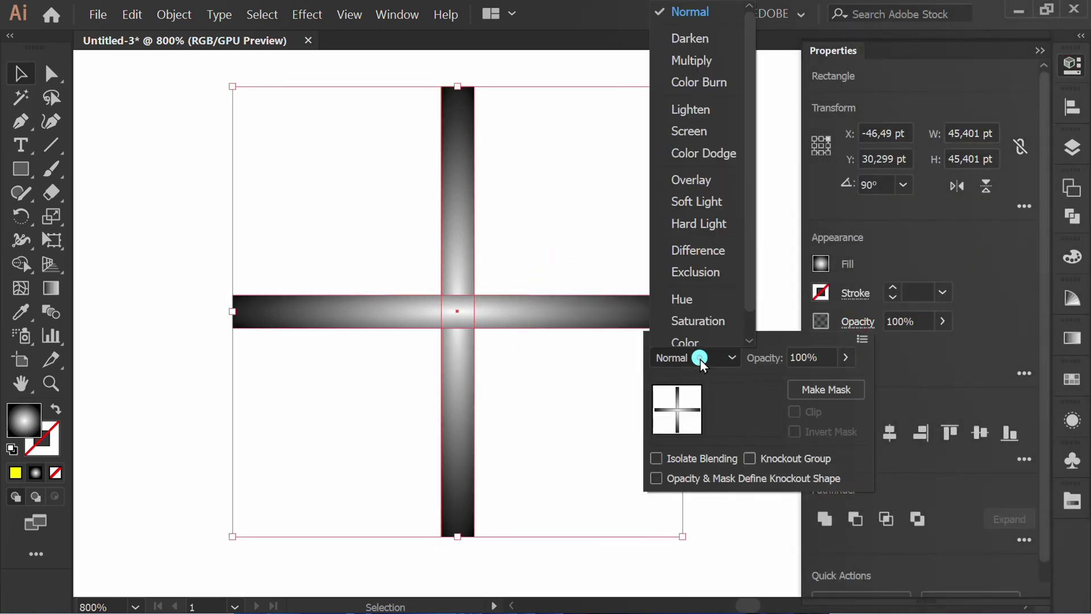
left_click(700, 154)
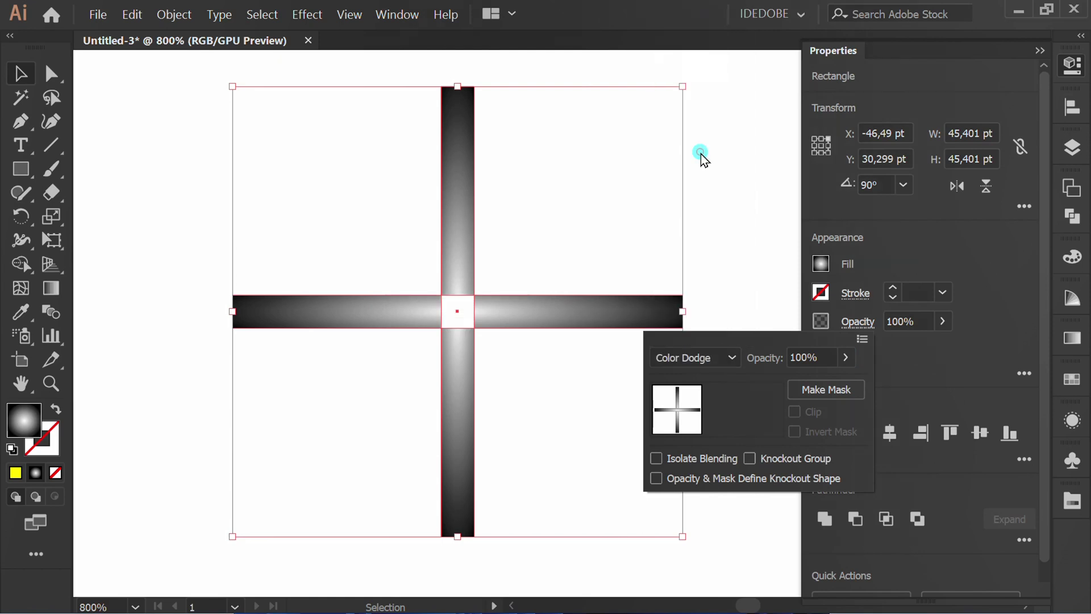
left_click(727, 208)
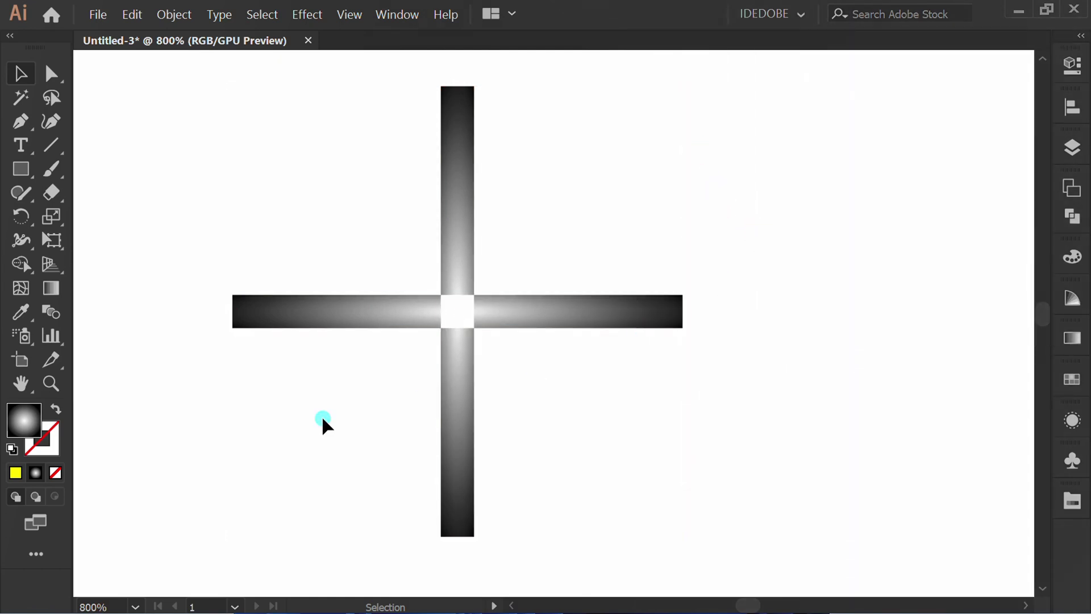
Step: Draw a circle centred on the cross and give it a radial White, Black gradient
left_click(14, 171)
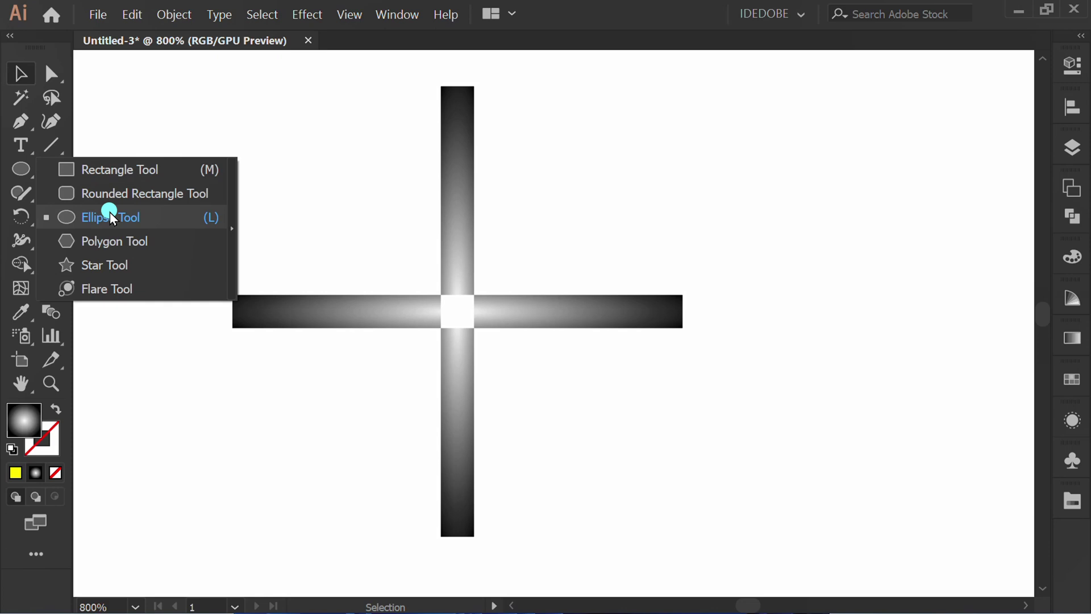
left_click(122, 220)
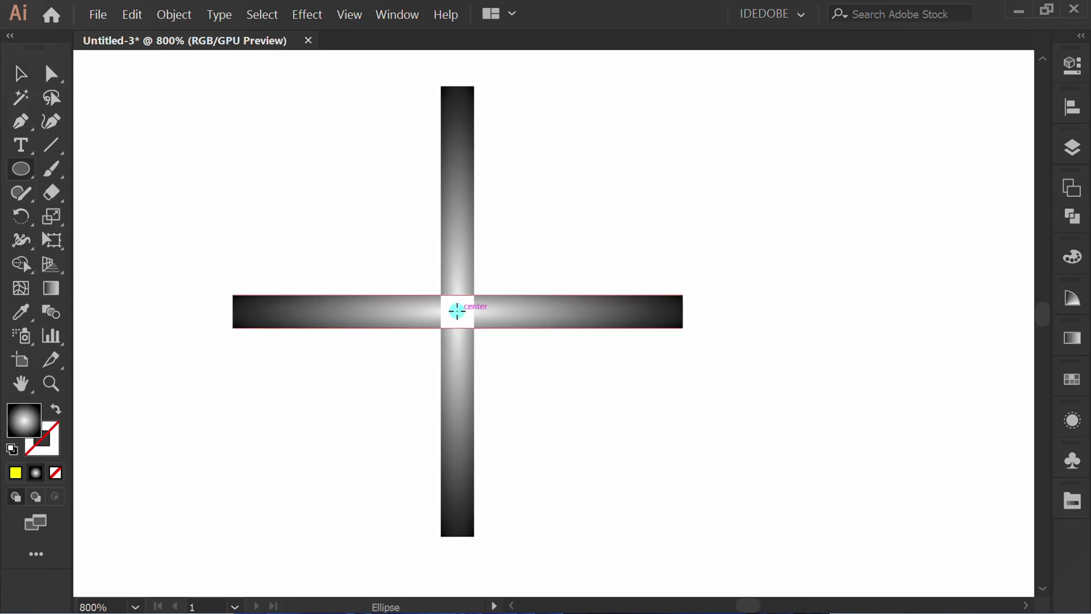
left_click_drag(458, 312, 511, 391)
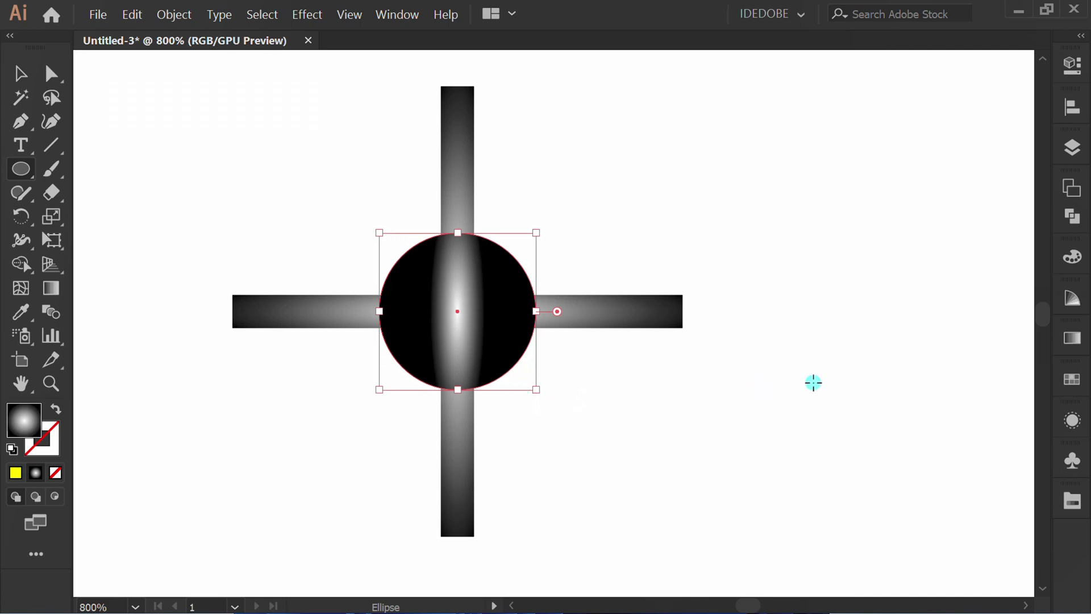
left_click(1070, 341)
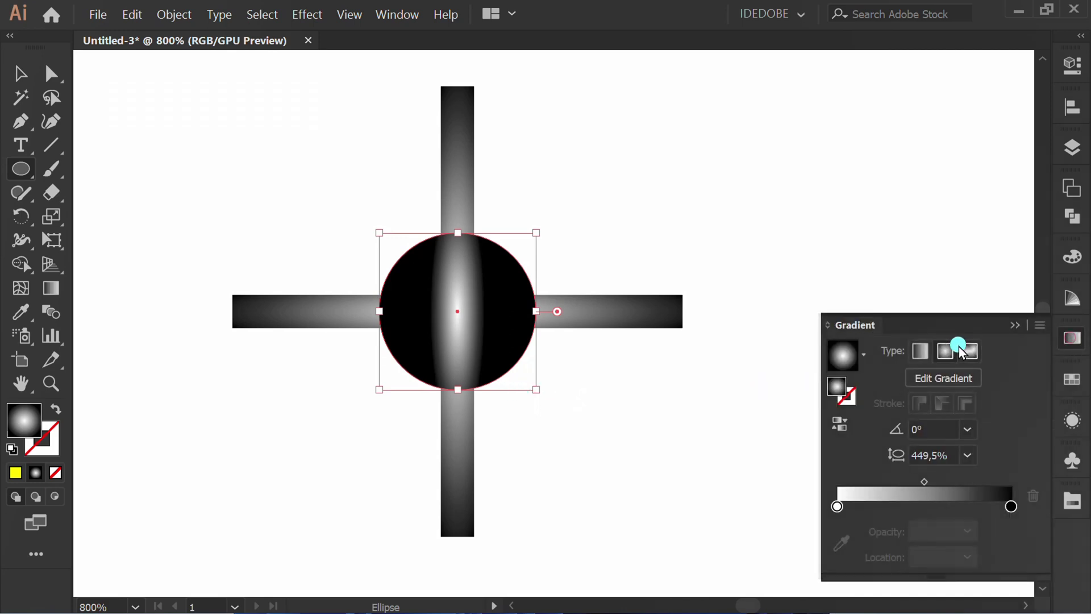
left_click(862, 355)
left_click(753, 394)
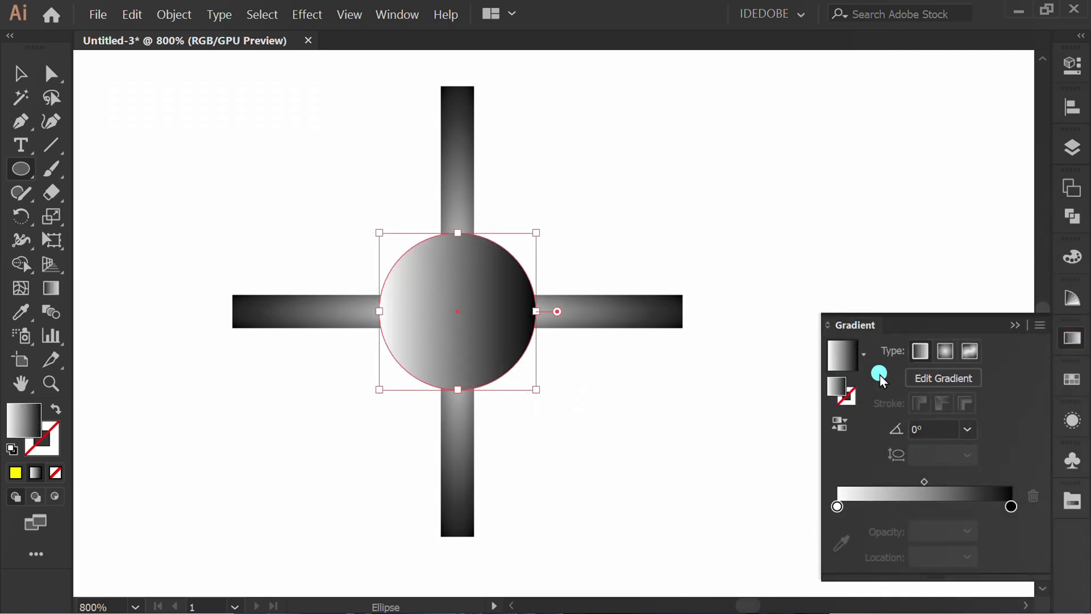
left_click(950, 350)
left_click(1015, 325)
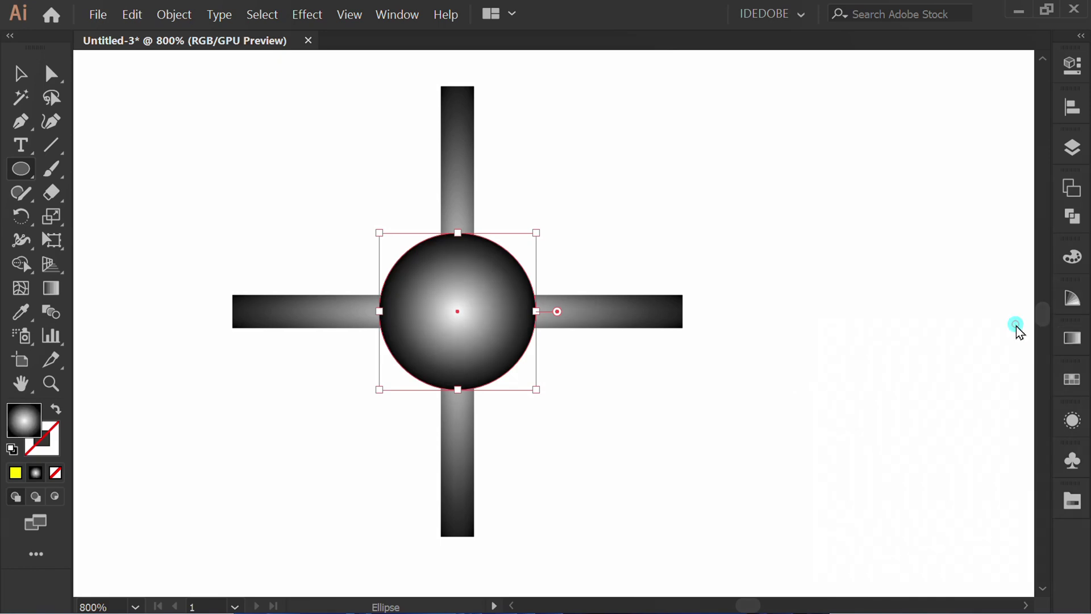
Step: Set the circle's transparency blend mode to Color Dodge
left_click(1071, 67)
left_click(858, 321)
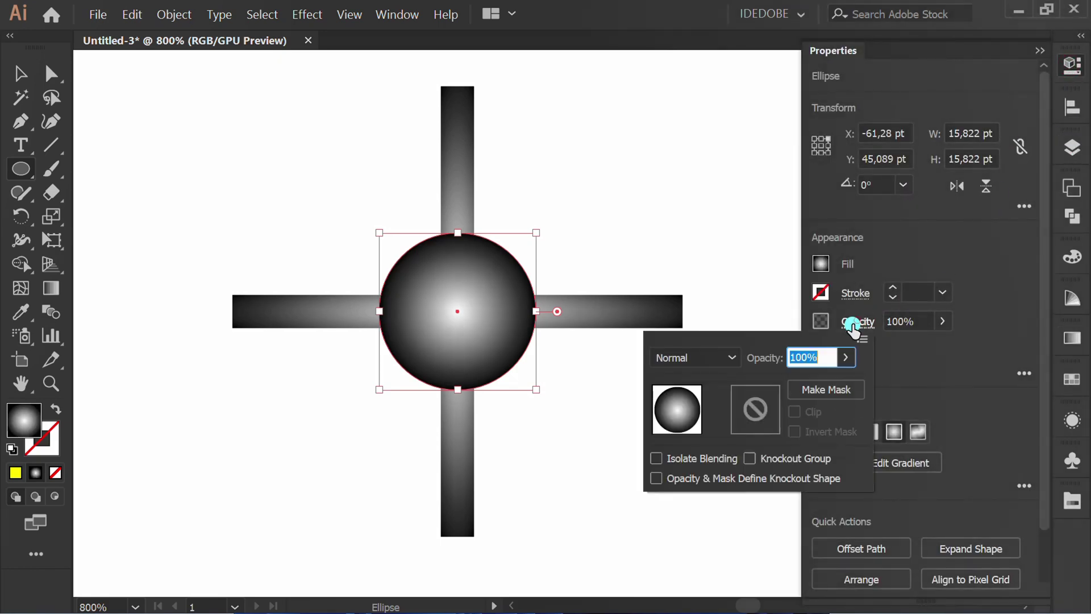
left_click(730, 356)
left_click(690, 152)
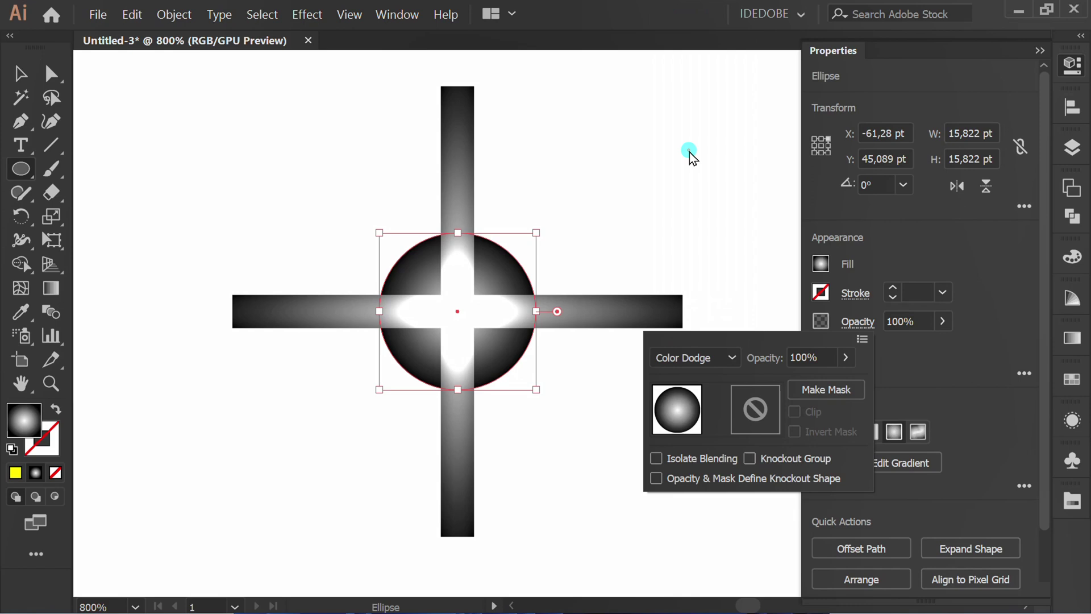
left_click(986, 245)
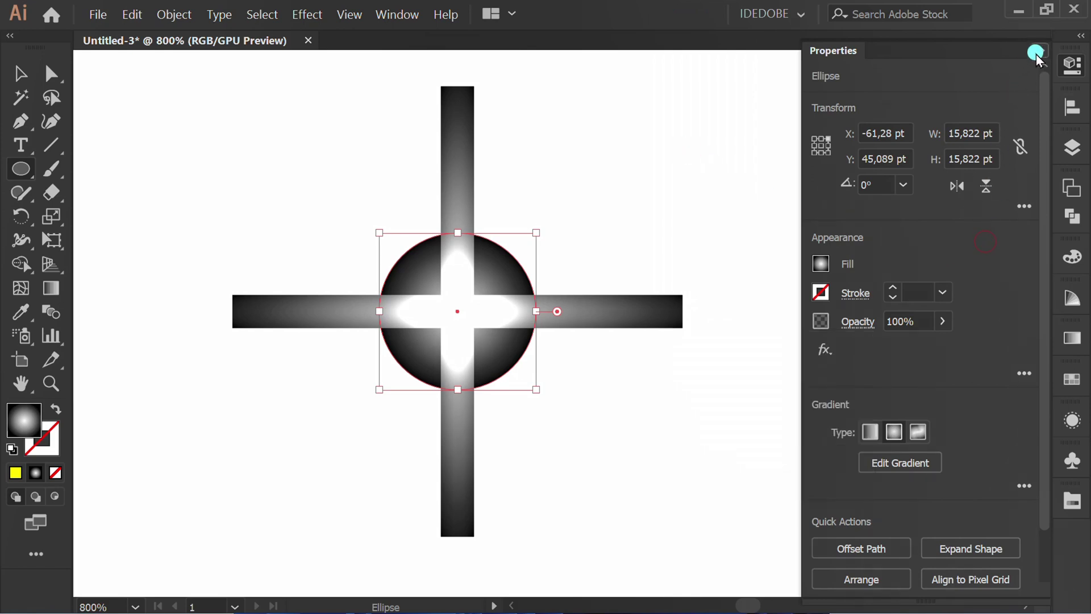
left_click(1037, 54)
Step: Marquee-select the circle and both cross bars together with the Selection tool
key("v")
left_click(607, 454)
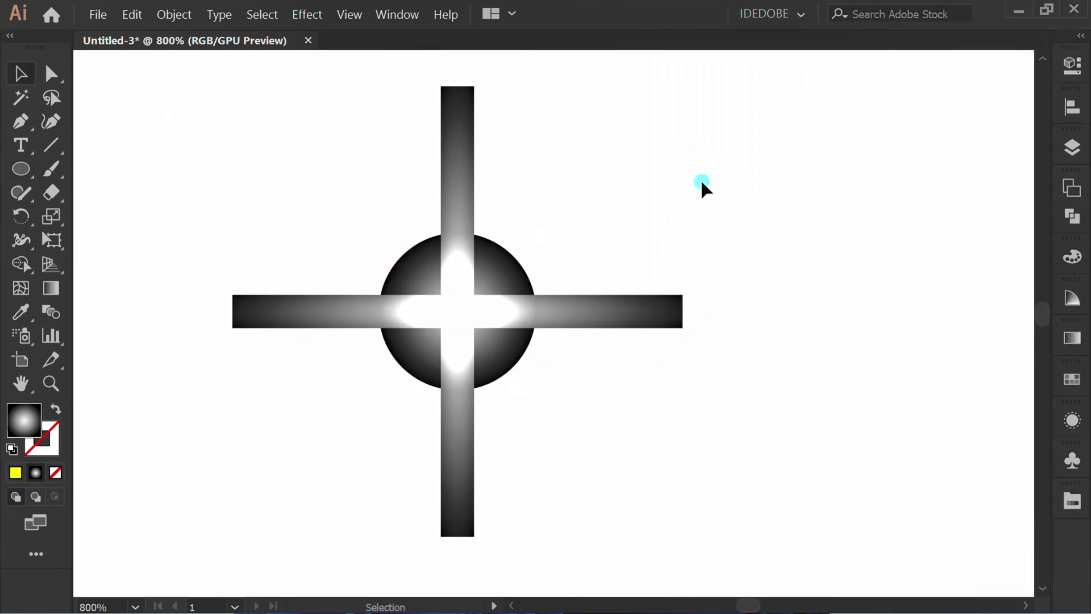
left_click_drag(700, 179, 225, 458)
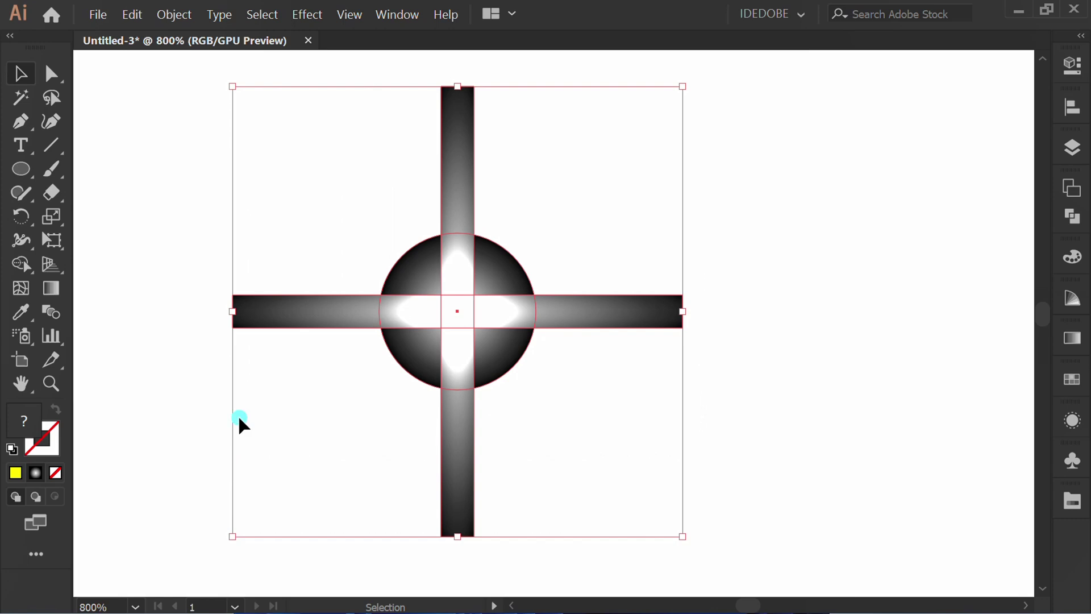
Step: Group the circle and bars, rotate the group 45° into an X, and begin editing its height
right_click(291, 242)
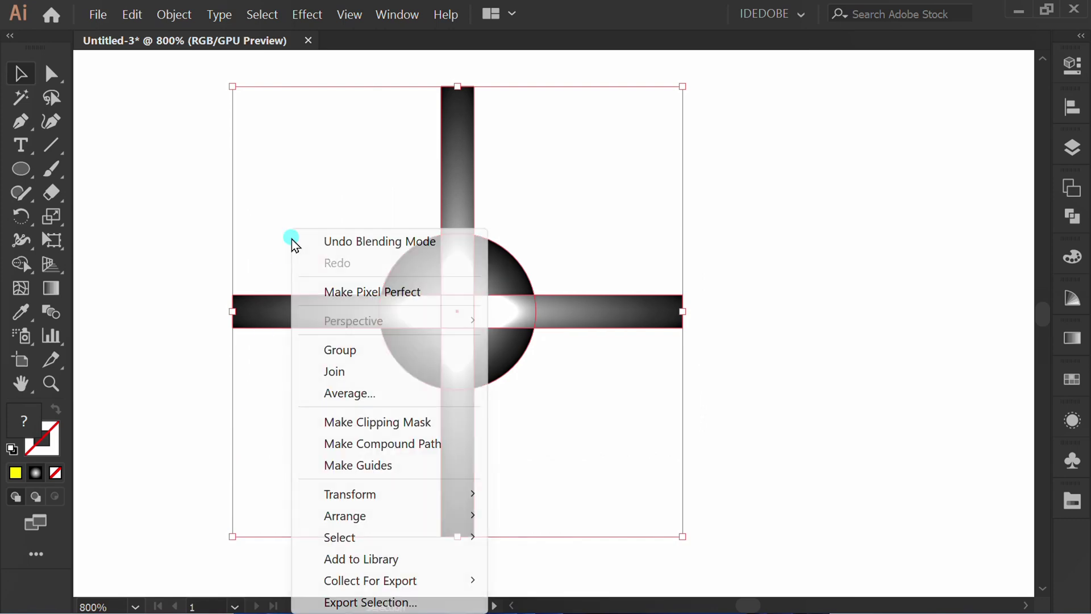
left_click(337, 350)
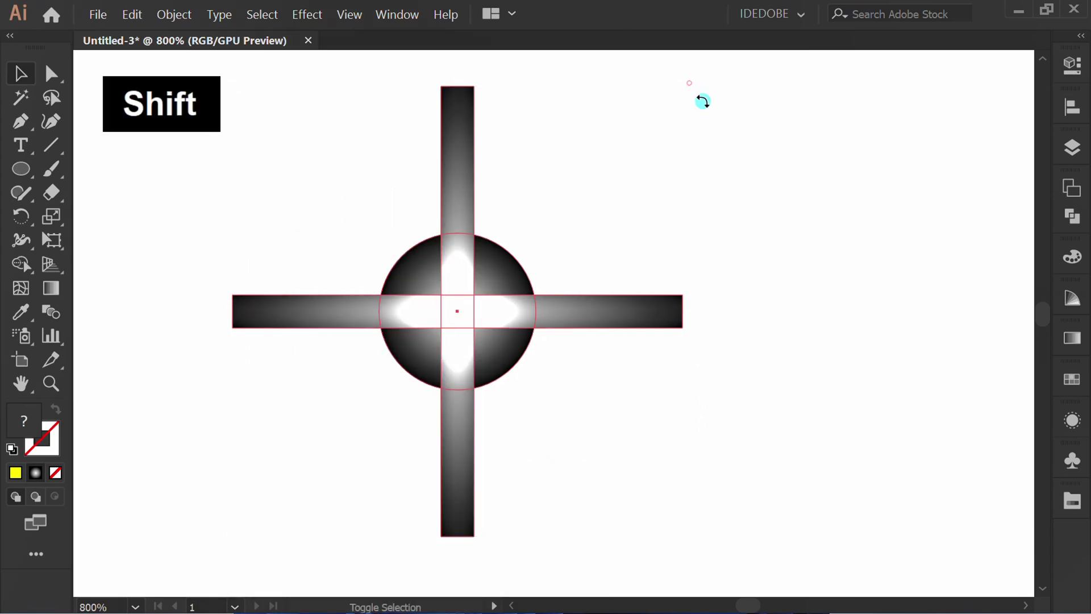
left_click_drag(692, 86, 758, 244)
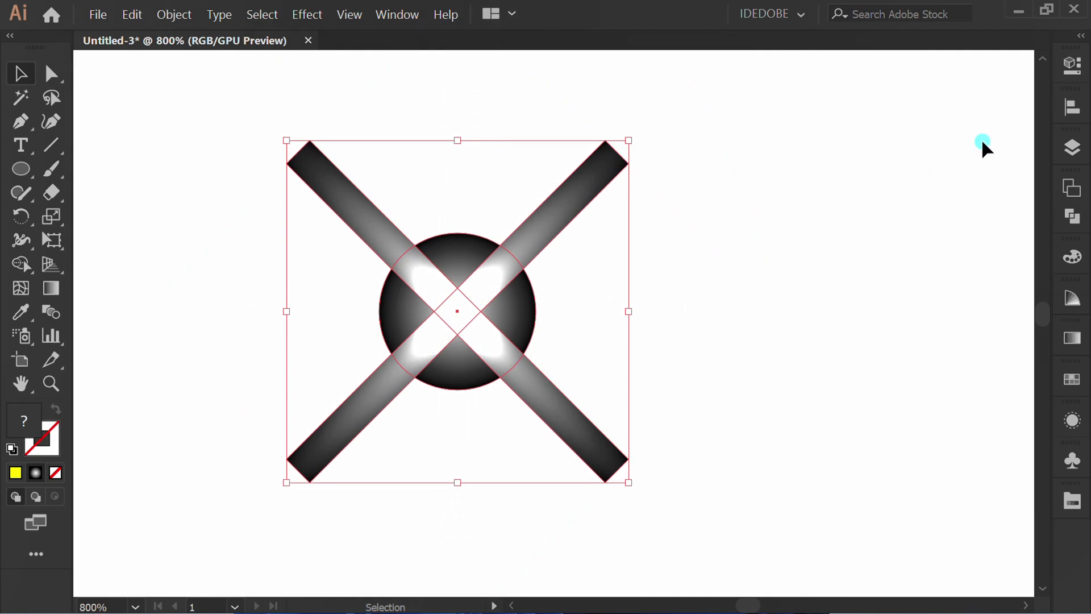
left_click(1071, 64)
left_click(963, 159)
type("31")
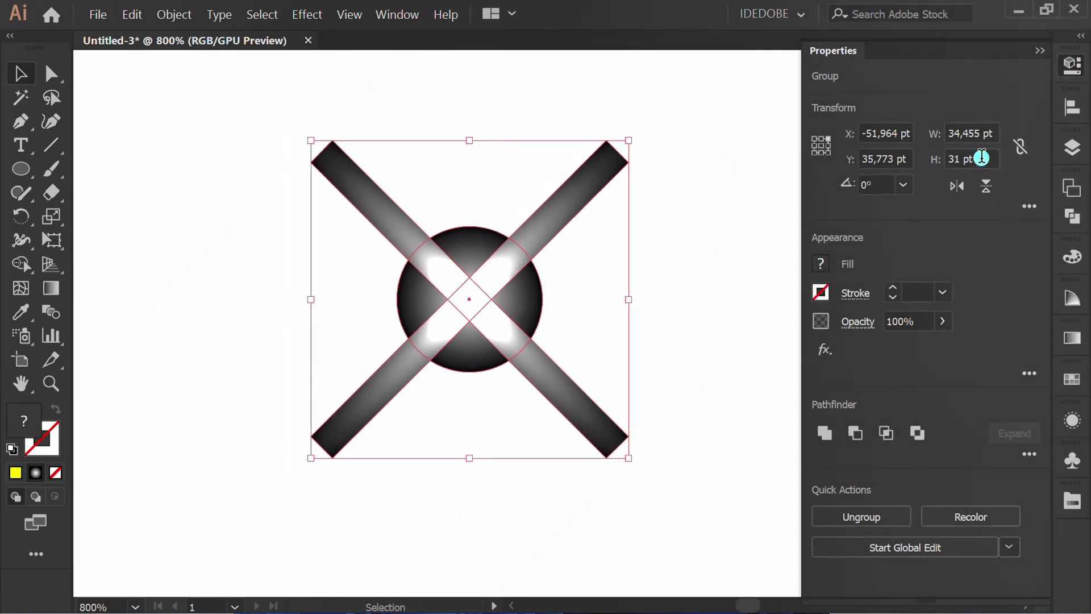
scroll(981, 159, "down", 6)
scroll(981, 159, "down", 6)
scroll(981, 159, "down", 5)
scroll(981, 159, "down", 5)
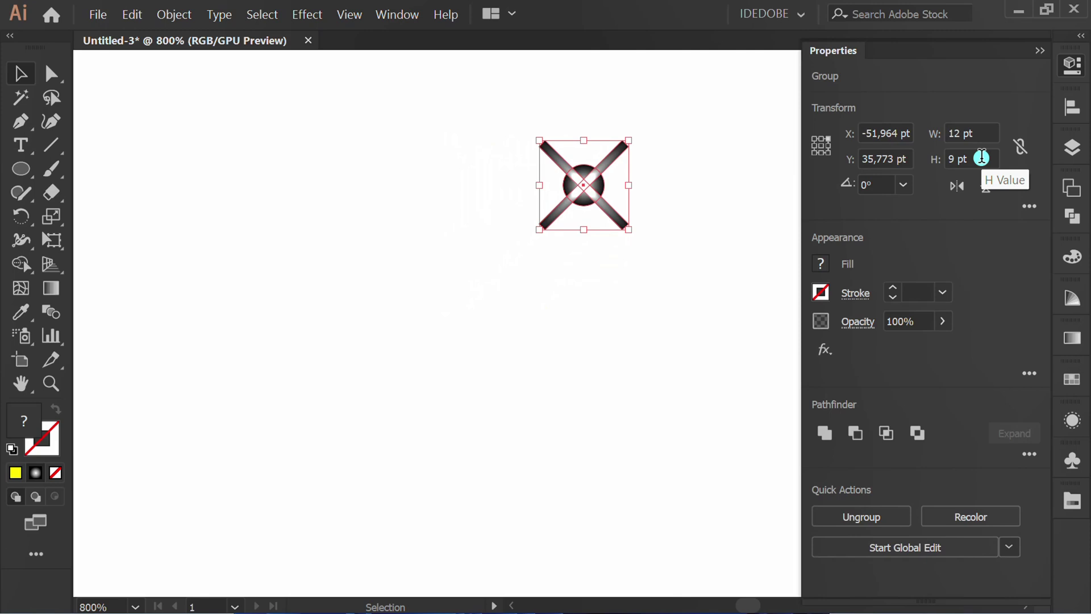
scroll(981, 158, "up", 5)
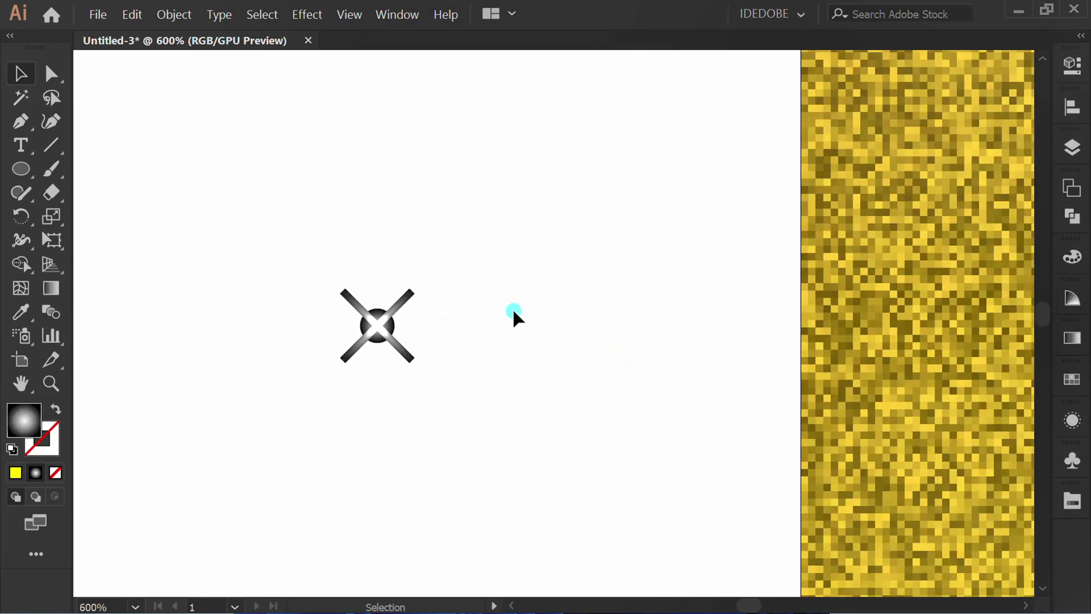
Step: Show the Symbols panel floating beside the artwork
left_click(398, 15)
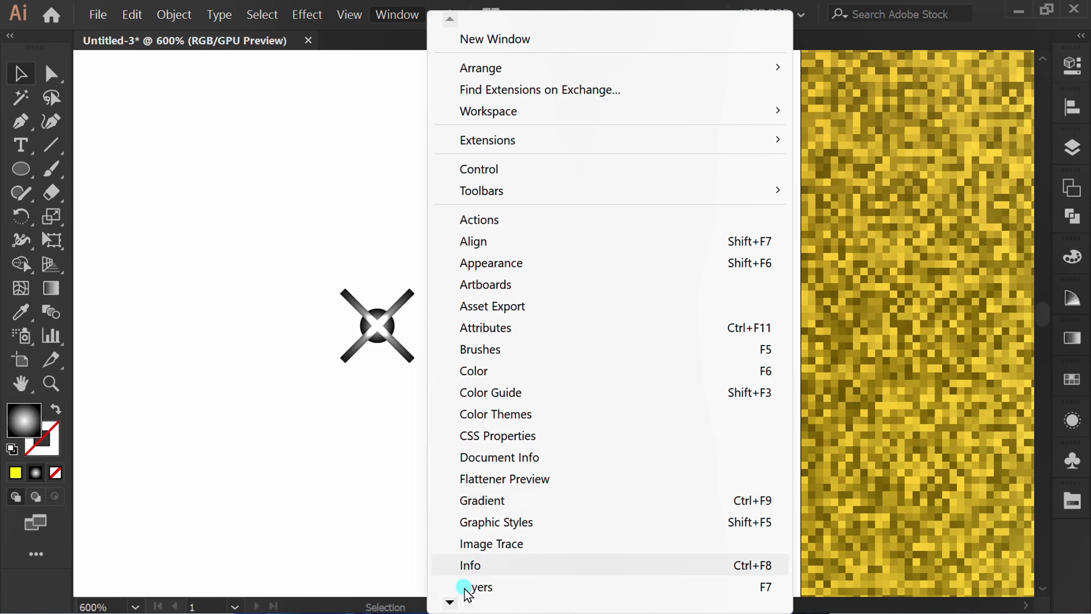
mouse_move(450, 603)
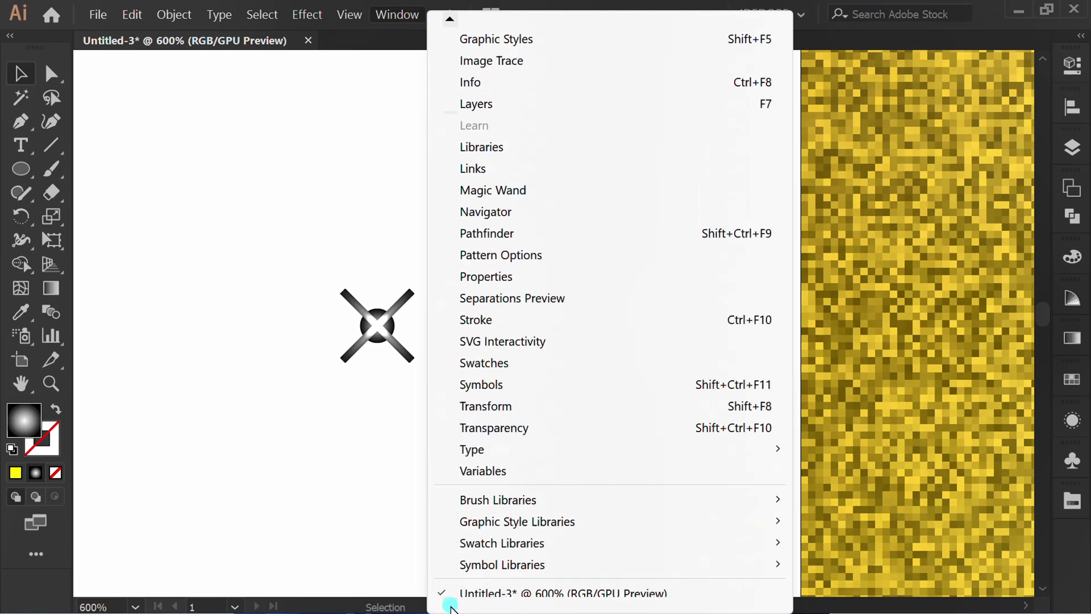
left_click(516, 363)
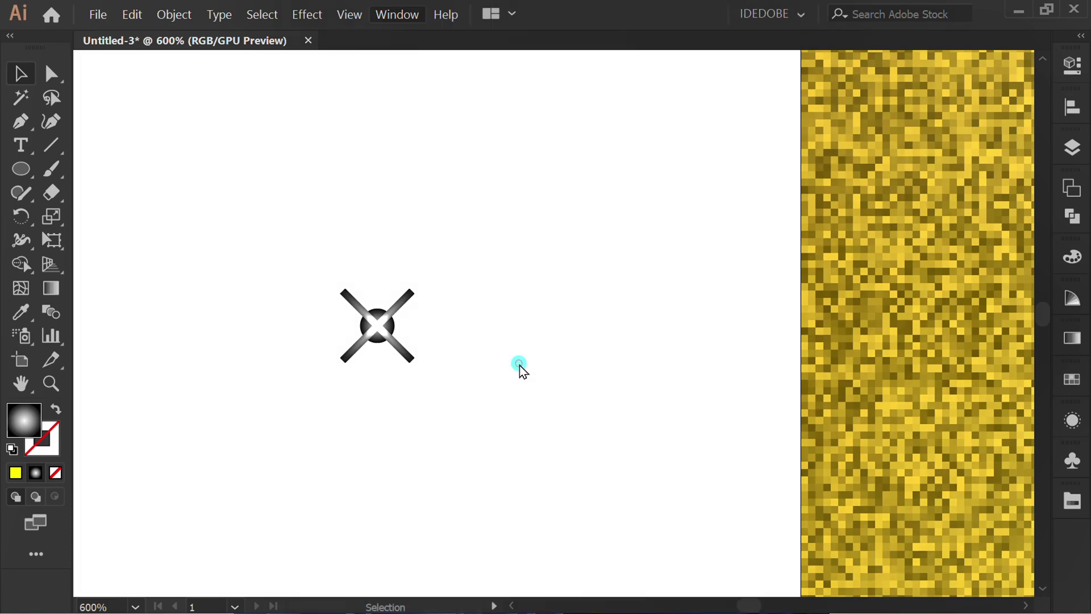
left_click_drag(909, 205, 597, 124)
Step: Drag the selected X sparkle into Symbols as a new symbol, then dock the panel
left_click_drag(432, 234, 335, 381)
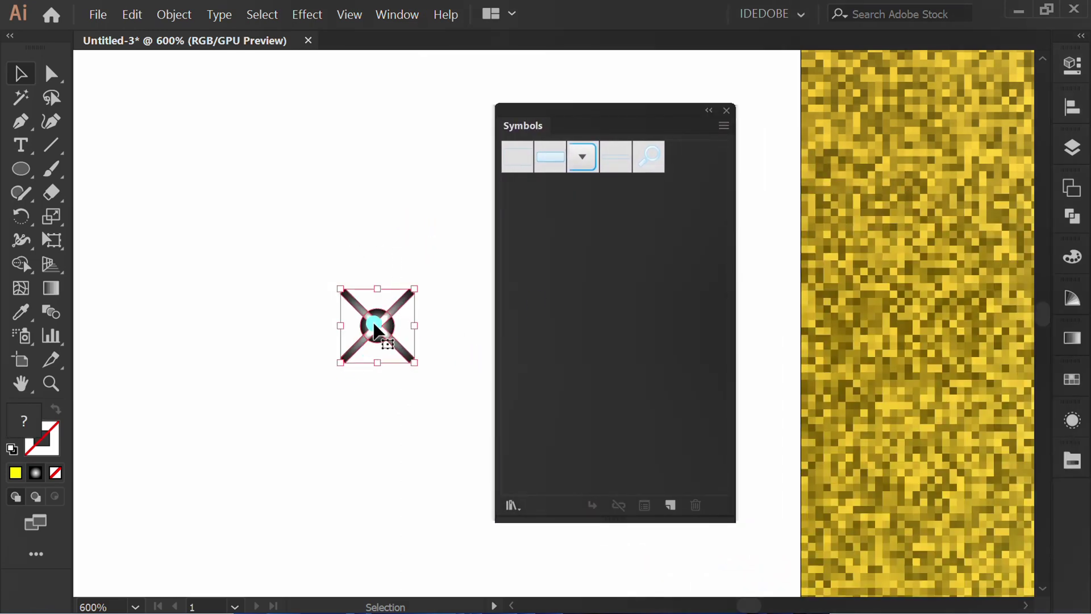
left_click_drag(377, 324, 683, 173)
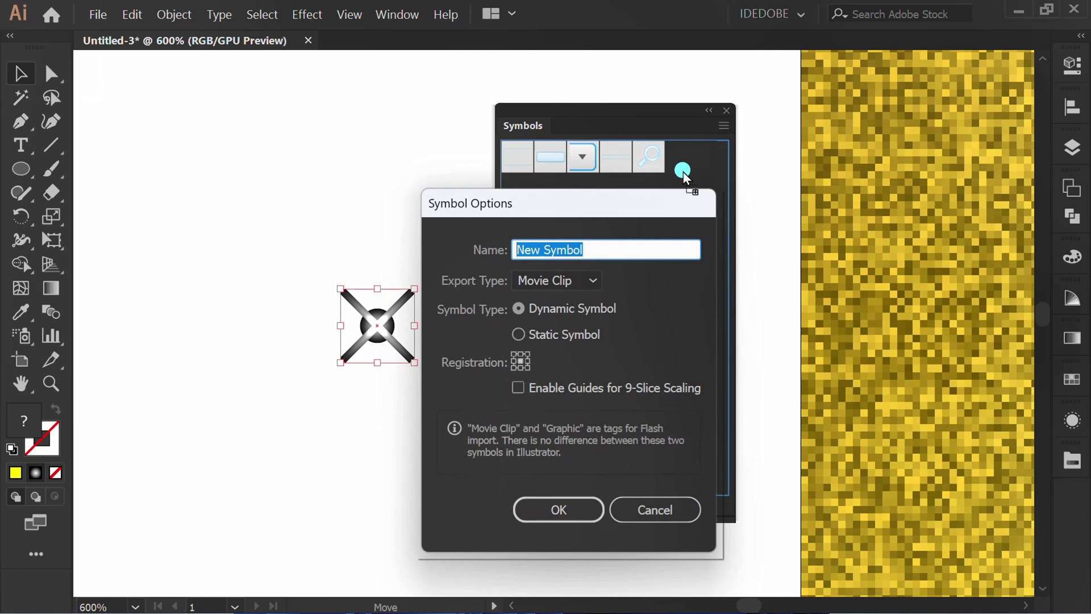
left_click(545, 509)
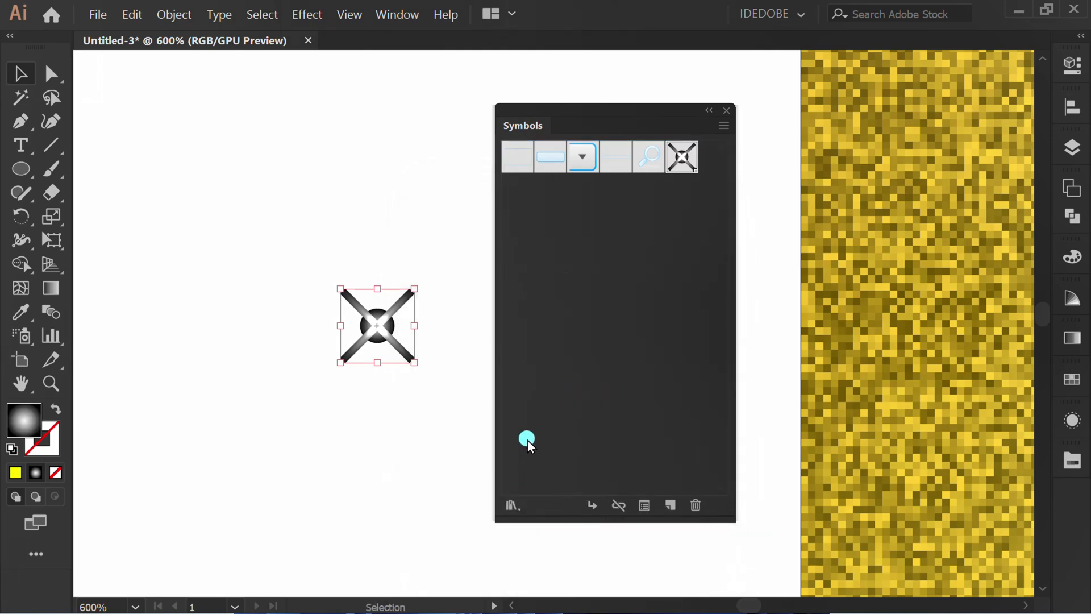
left_click_drag(599, 107, 1074, 498)
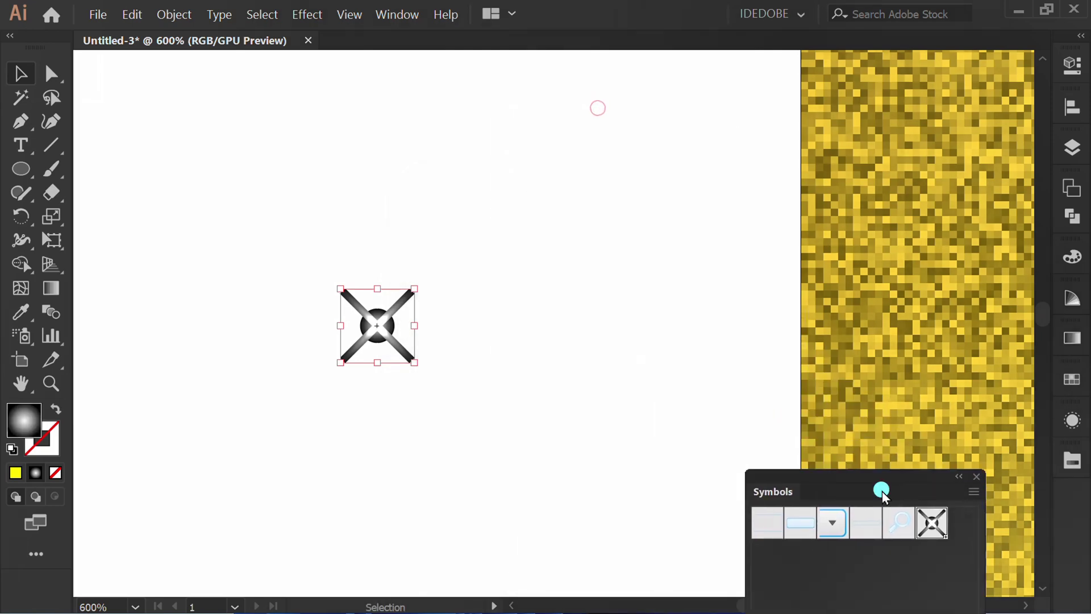
Step: Spray X sparkle symbols across the whole gold background with the Symbol Sprayer
left_click(341, 404)
key("ctrl+0")
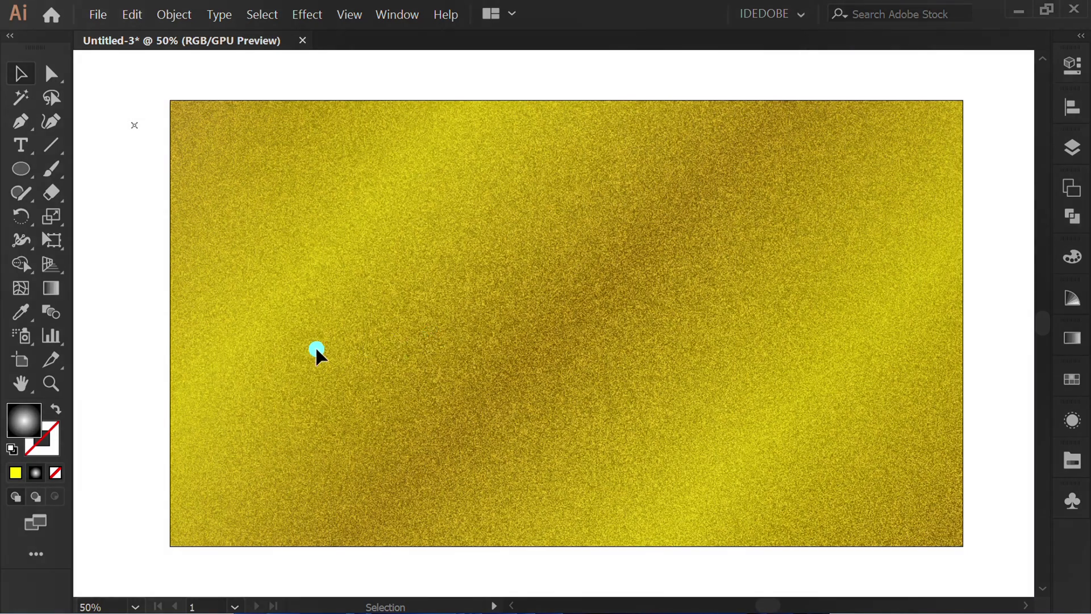
left_click_drag(24, 334, 92, 337)
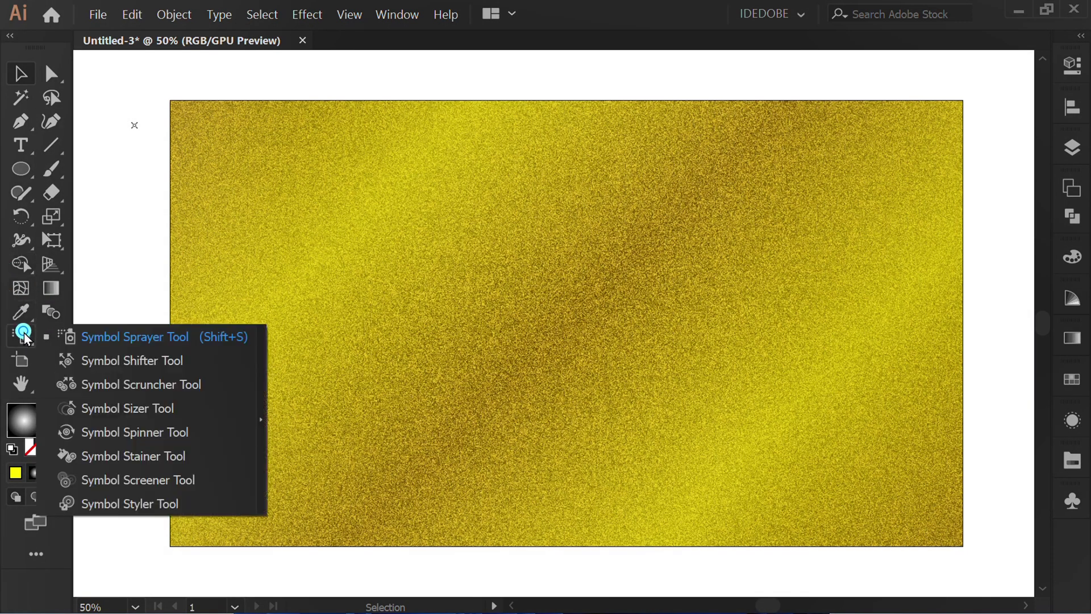
left_click(154, 340)
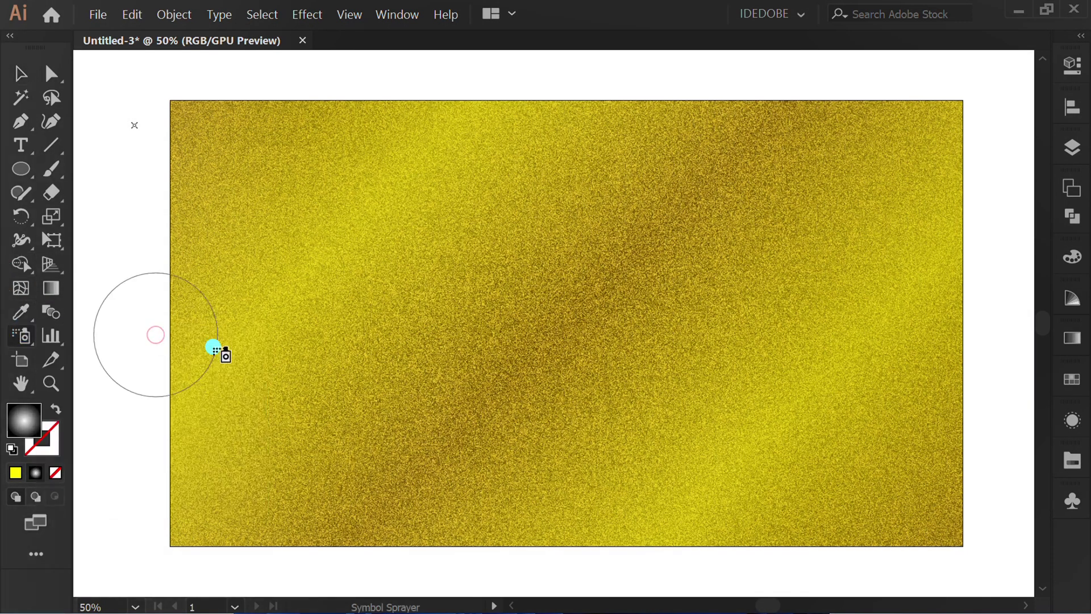
left_click(353, 224)
left_click(729, 290)
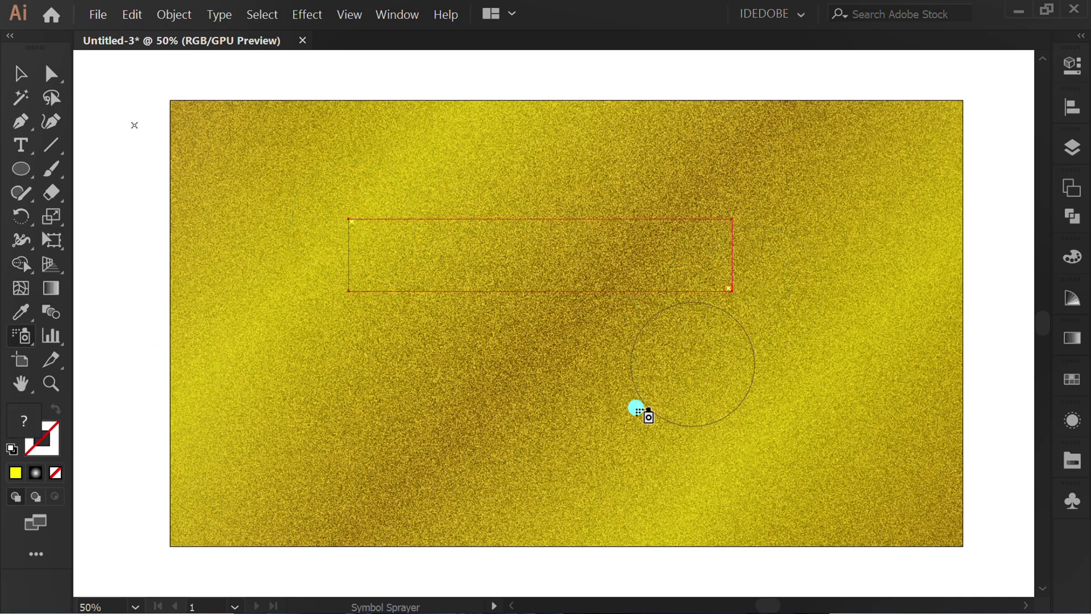
left_click(478, 442)
mouse_move(465, 173)
left_mouse_down()
mouse_move(626, 264)
mouse_move(316, 424)
mouse_move(246, 217)
mouse_move(431, 350)
mouse_move(822, 485)
mouse_move(917, 350)
mouse_move(895, 179)
mouse_move(631, 150)
mouse_move(322, 221)
mouse_move(286, 467)
mouse_move(231, 375)
mouse_move(431, 474)
mouse_move(720, 383)
mouse_move(806, 478)
mouse_move(780, 499)
mouse_move(464, 332)
mouse_move(437, 198)
mouse_move(818, 251)
mouse_move(622, 358)
mouse_move(375, 516)
left_mouse_up()
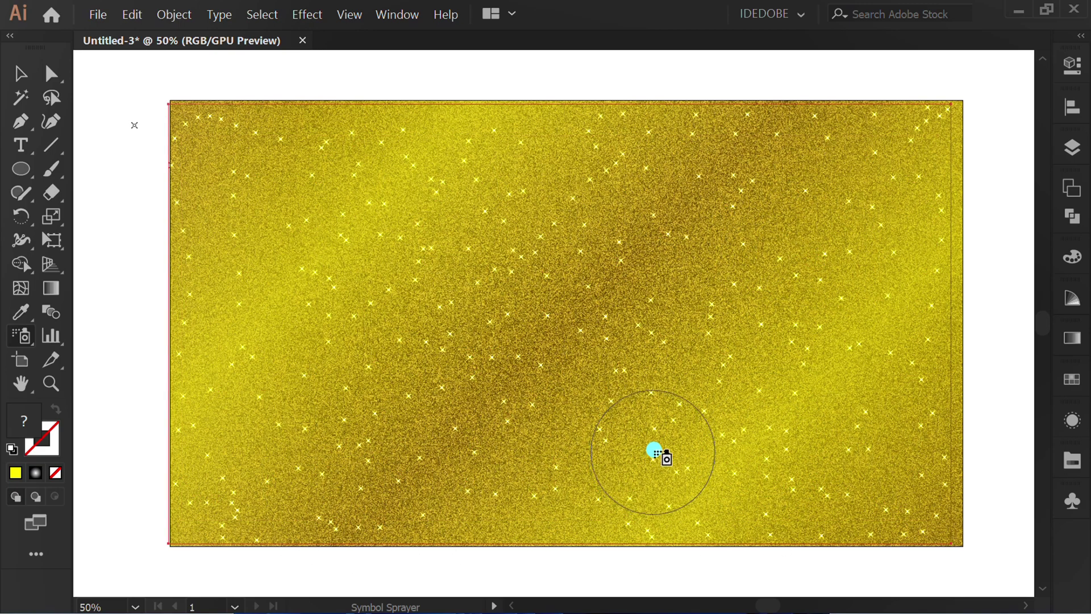
Step: Deselect the sparkles, zoom out and centre the artboard, then switch to Trim View
key("v")
left_click(128, 348)
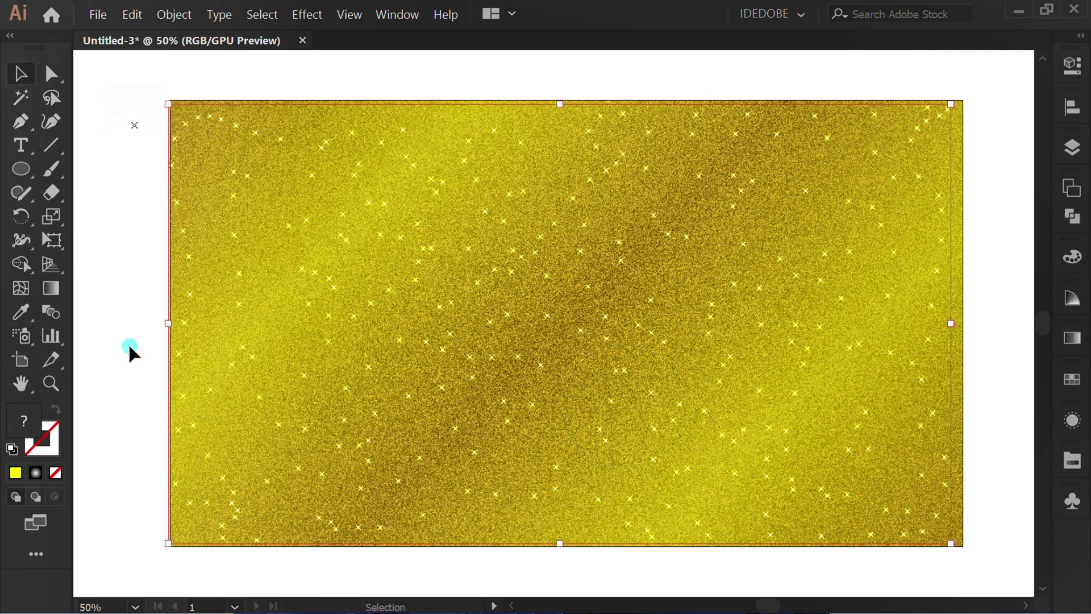
key("ctrl+minus")
key("space")
left_click_drag(243, 356, 317, 341)
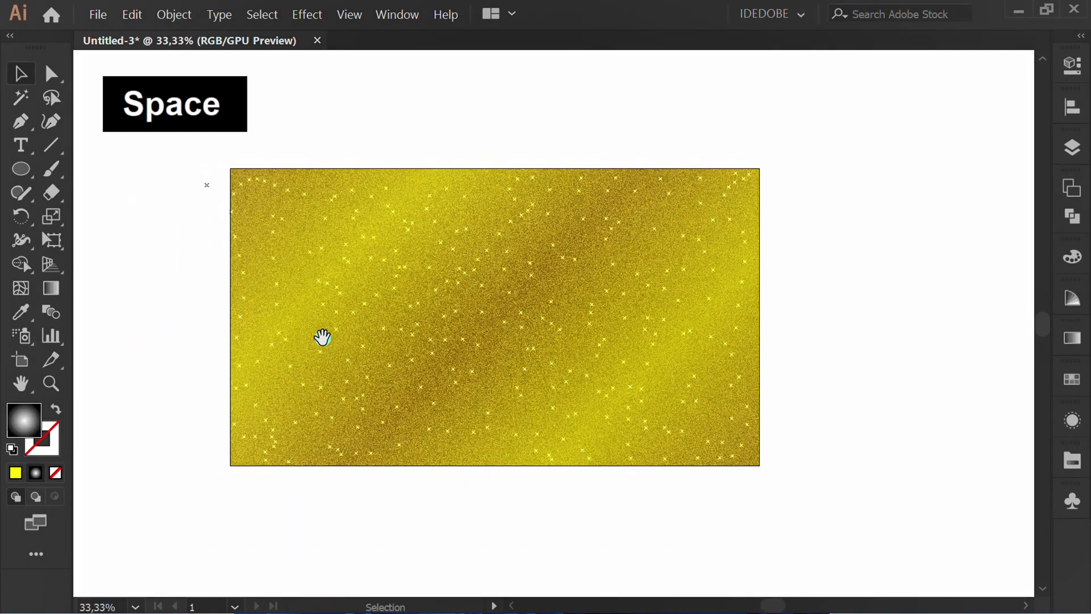
left_click(347, 14)
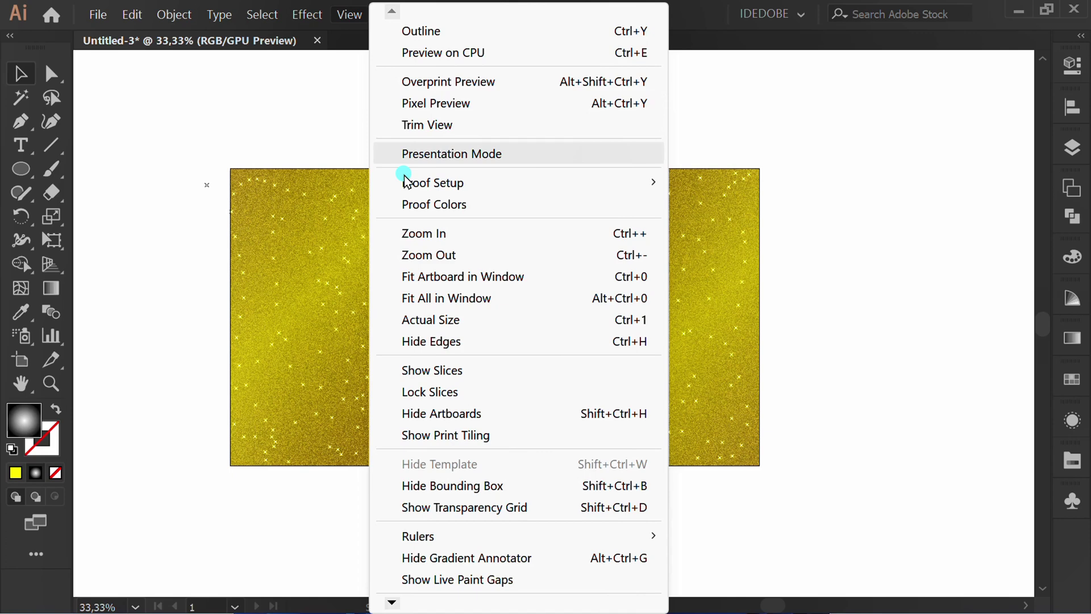
left_click(473, 125)
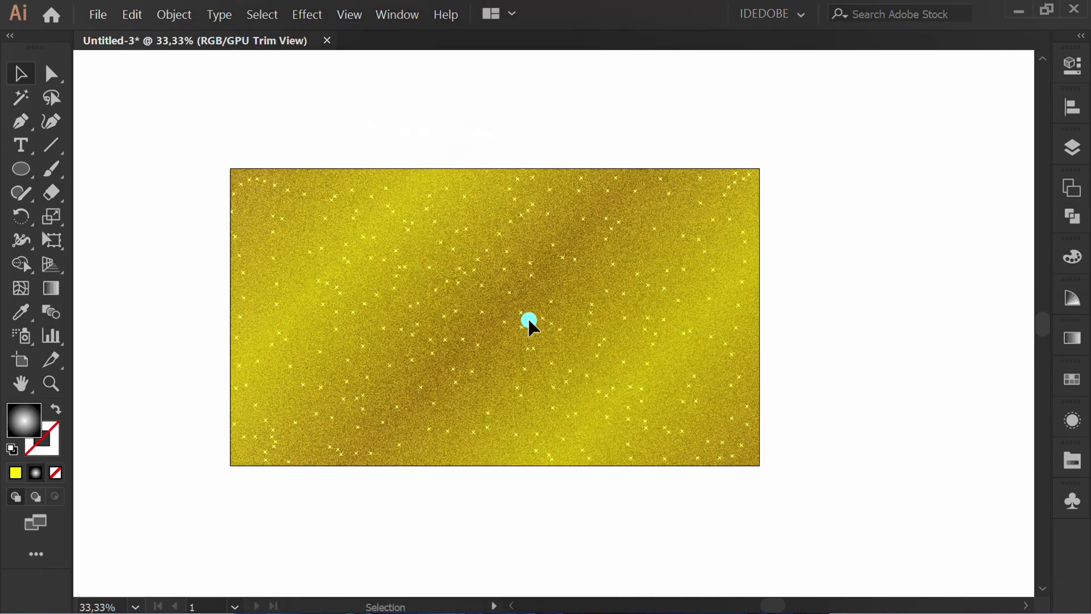